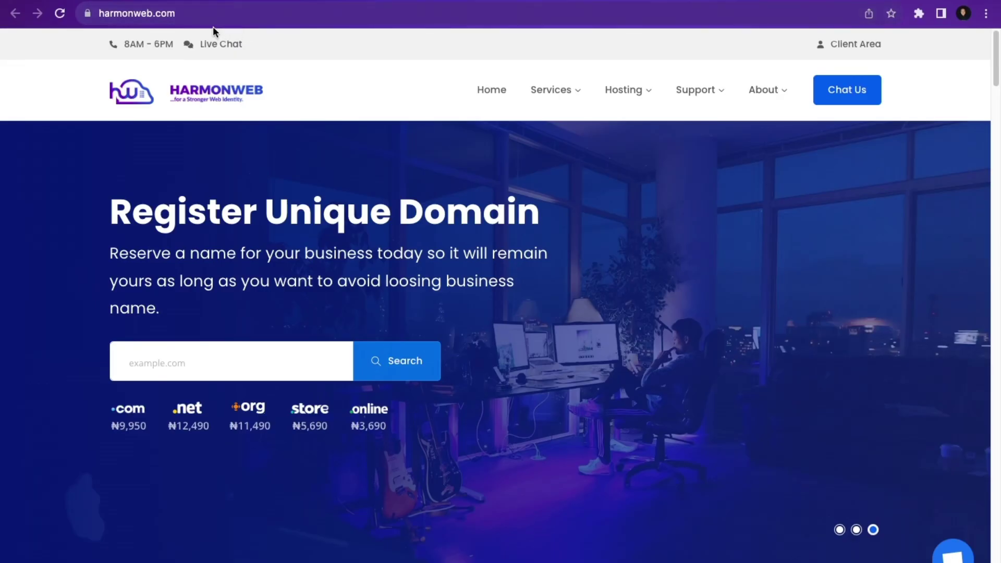
- Select the harmonweb.com address and go to Services > Domain Registrations
left_click(191, 16)
left_click(177, 13)
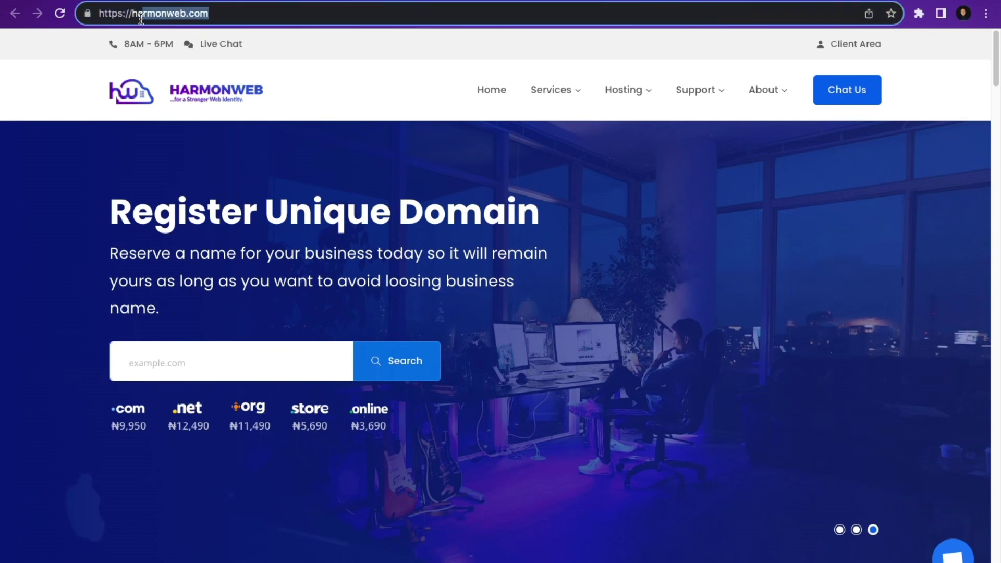
triple_click(160, 10)
mouse_move(539, 85)
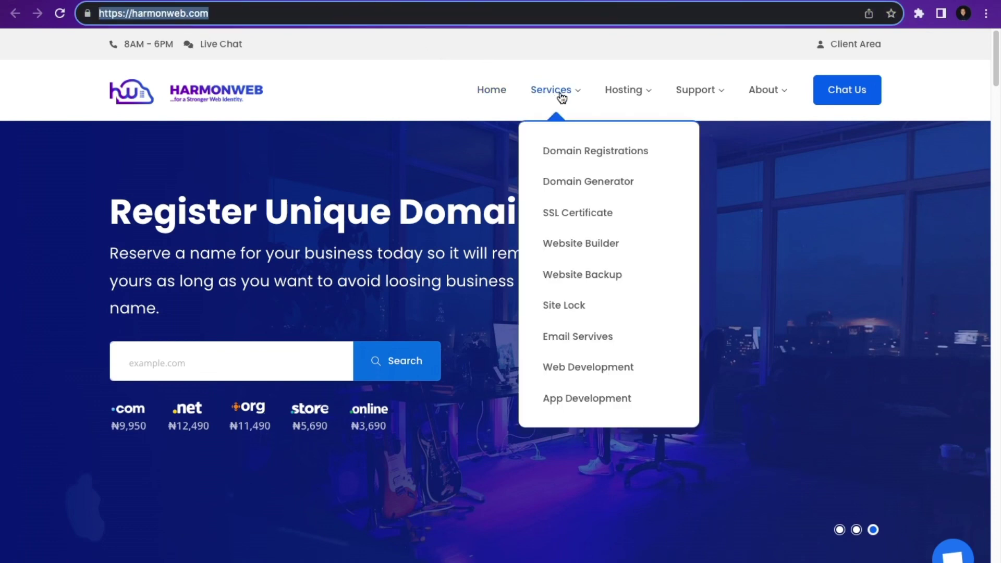
left_click(595, 153)
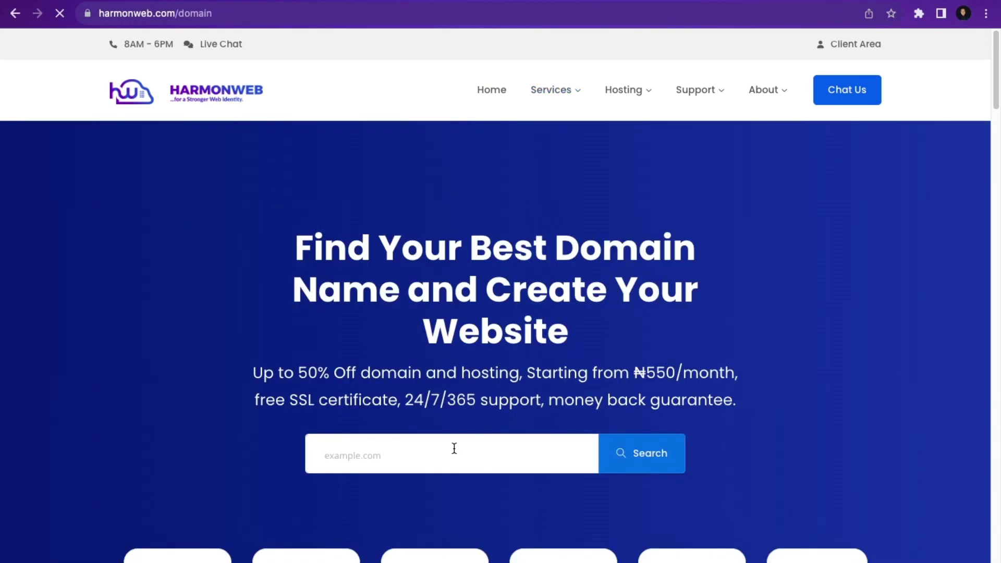
- Search demo-tutorials, add the available demo-tutorials.com (₦9,950.00NGN) to the cart and check out
left_click(455, 448)
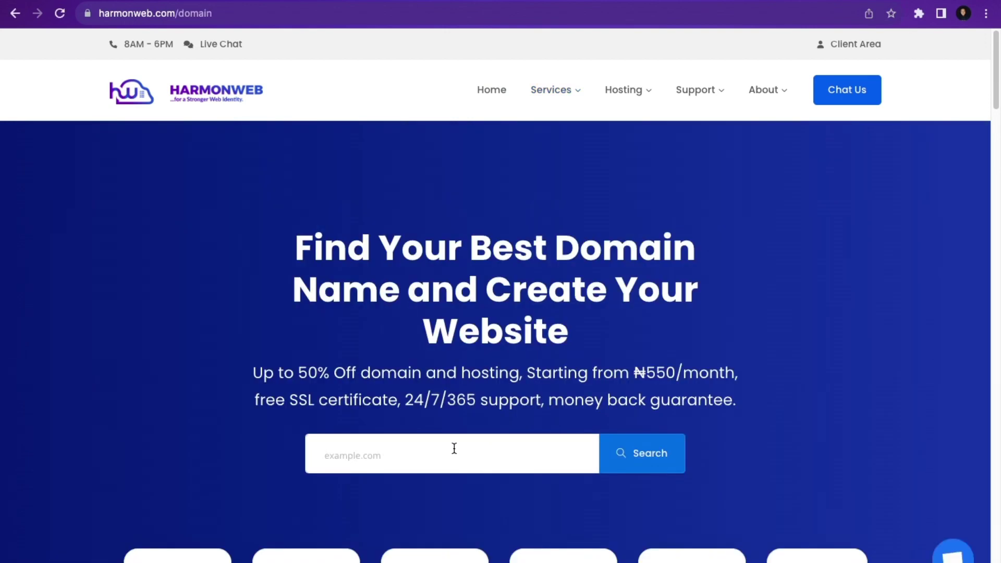
type("demo-tutorials")
left_click(675, 468)
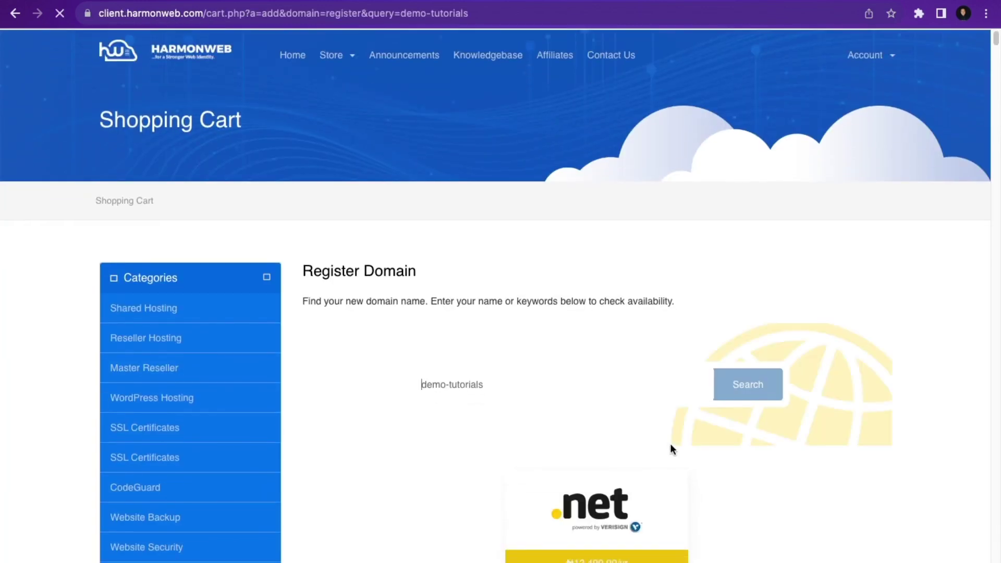
scroll(454, 381, "down", 1)
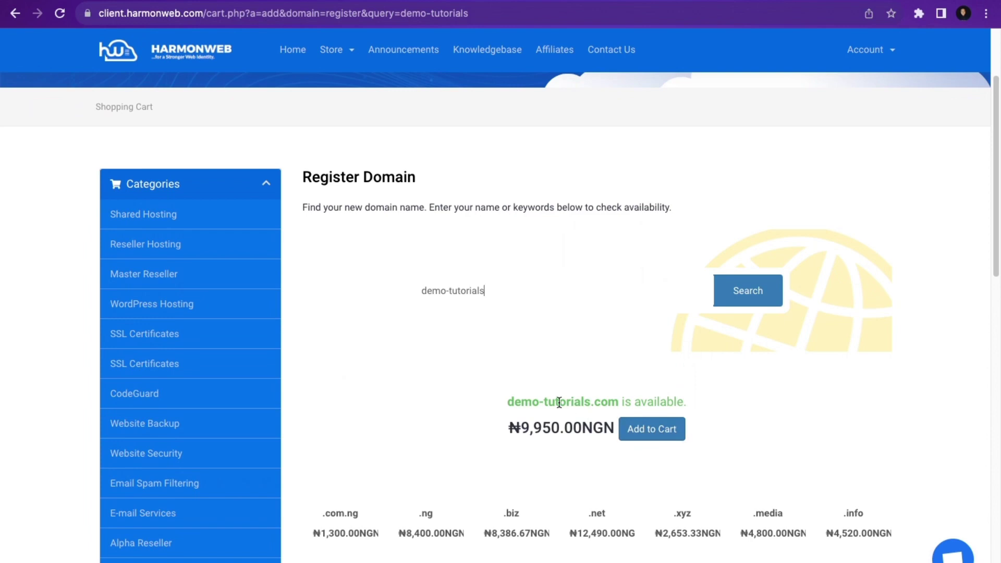
left_click(665, 433)
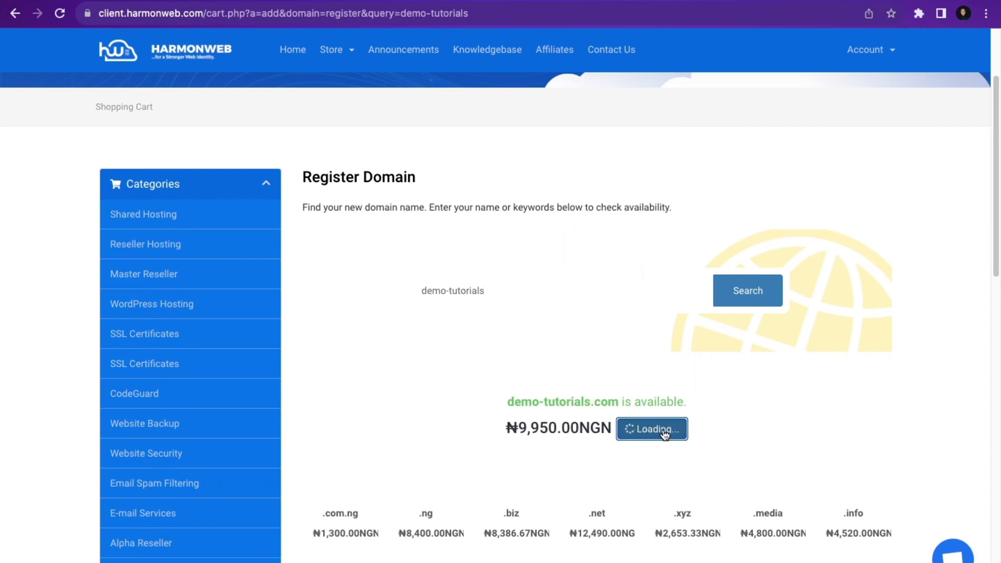
left_click(665, 434)
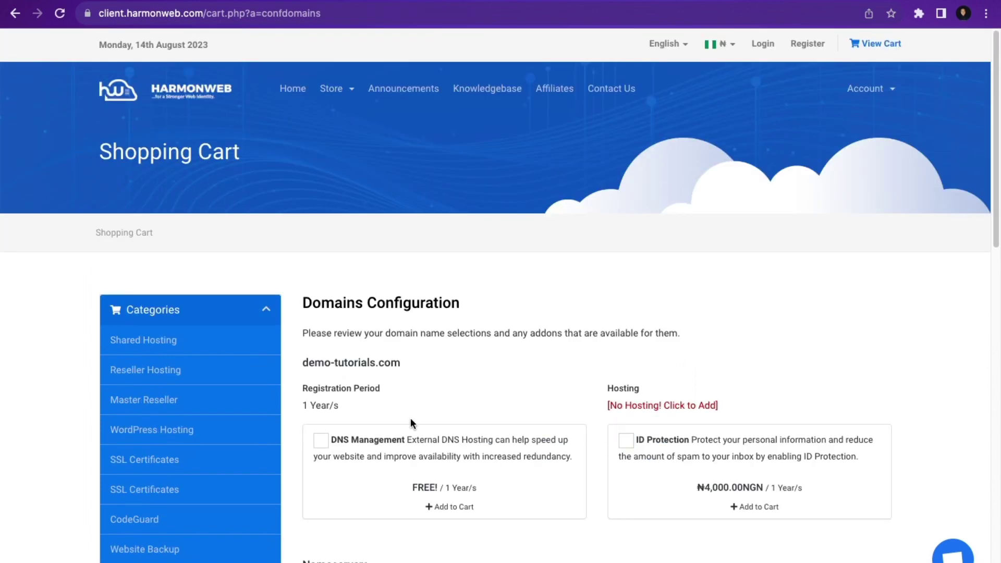
- Tick free DNS Management for demo-tutorials.com, leave nameservers unchanged, and continue to review
left_click(321, 443)
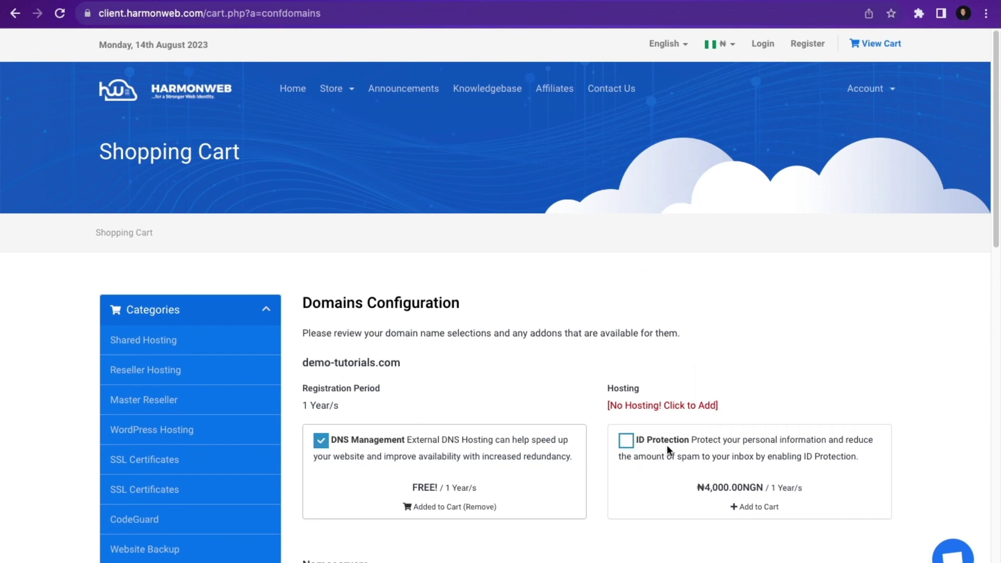
scroll(778, 453, "down", 1)
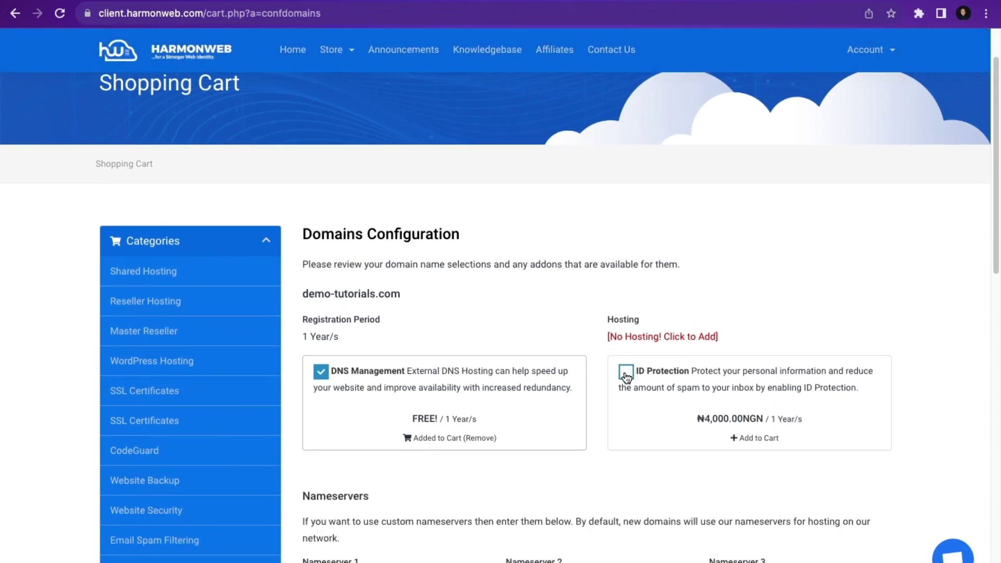
scroll(530, 409, "down", 3)
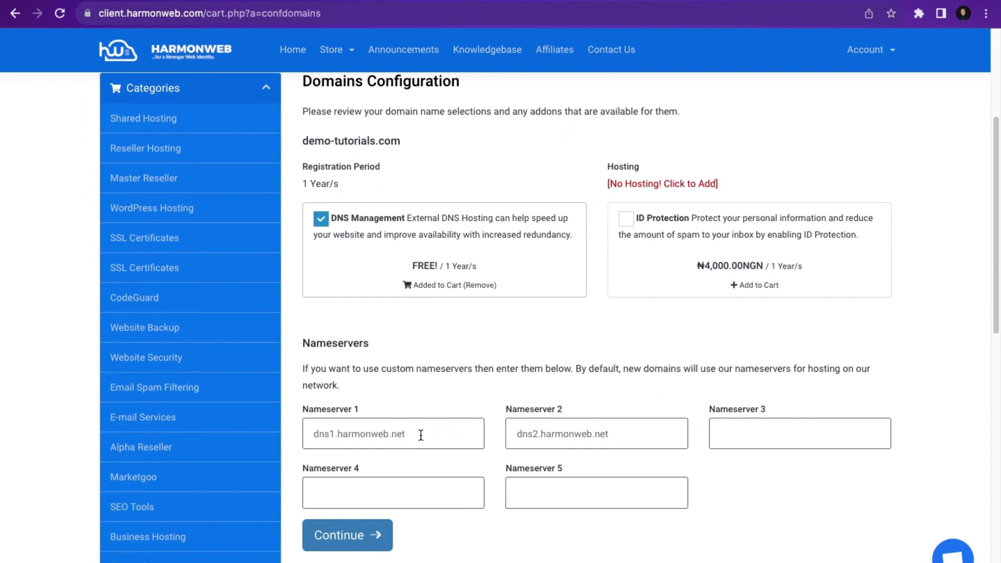
left_click(360, 544)
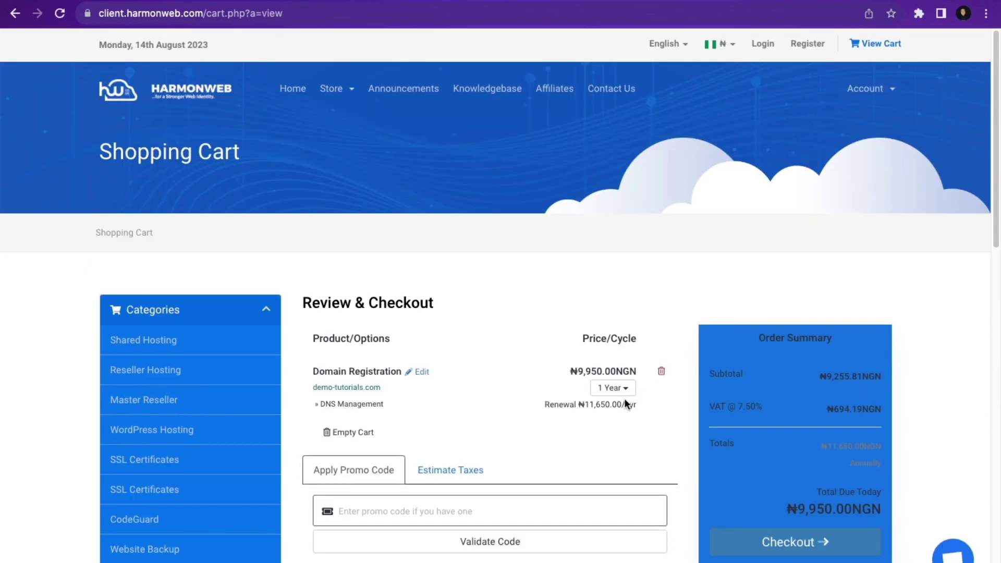
- Choose Continue Shopping from Review & Checkout to reach the Classic Plan hosting order page
scroll(596, 414, "down", 2)
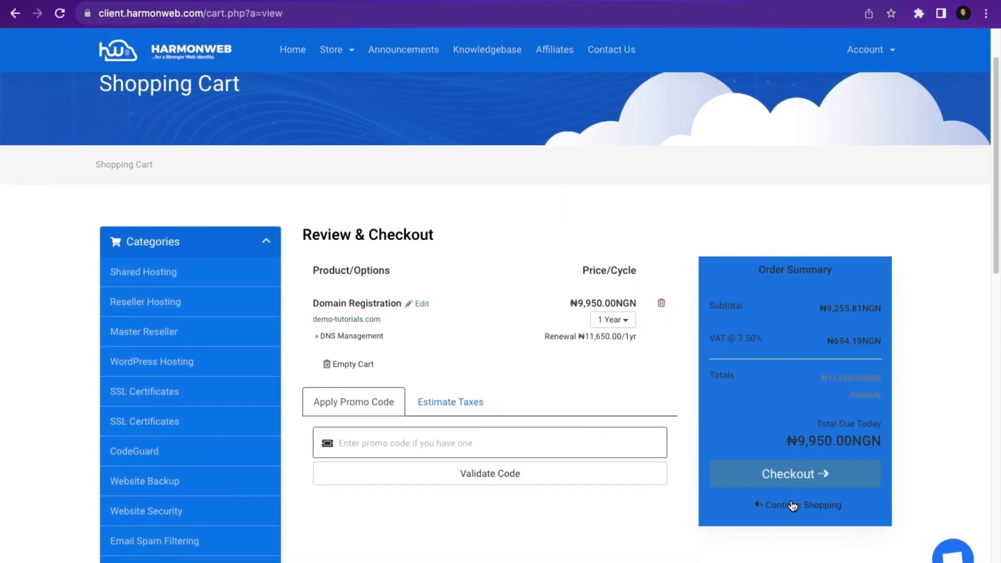
left_click(790, 506)
scroll(384, 391, "down", 3)
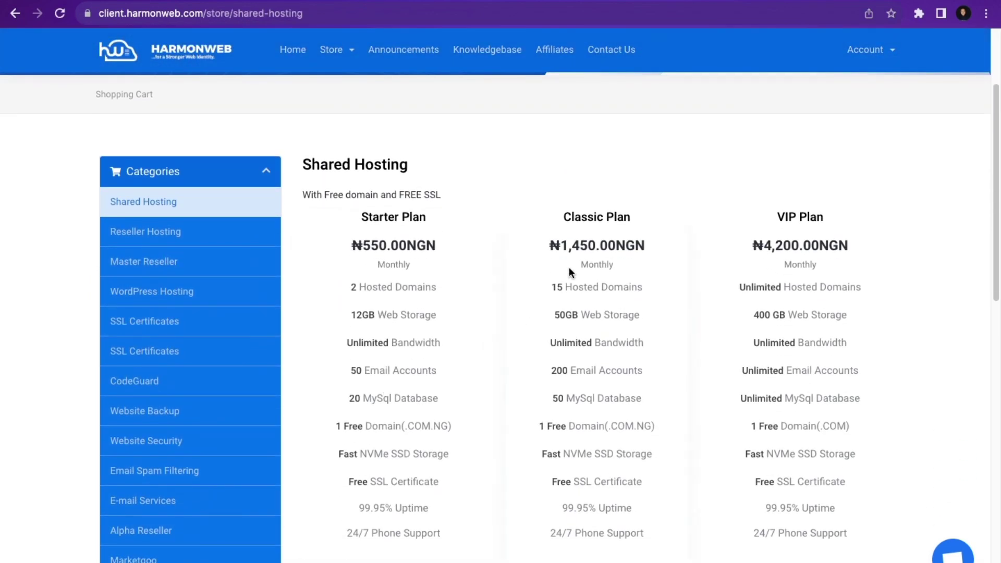
scroll(615, 476, "down", 2)
- Order Classic Plan for demo-tutorials.com with 12-month billing and proceed to the ₦25,900.00NGN checkout
left_click(622, 483)
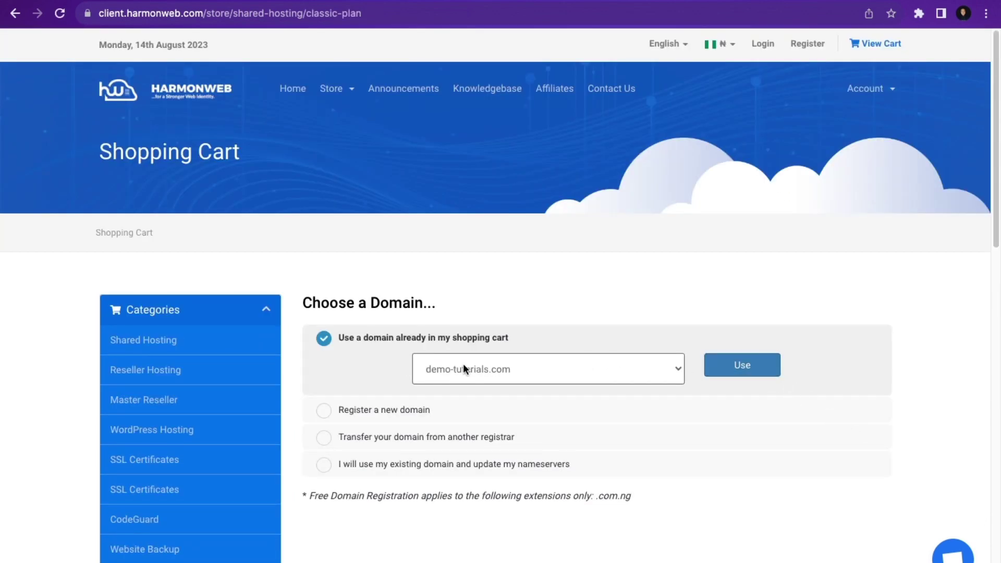
left_click(742, 366)
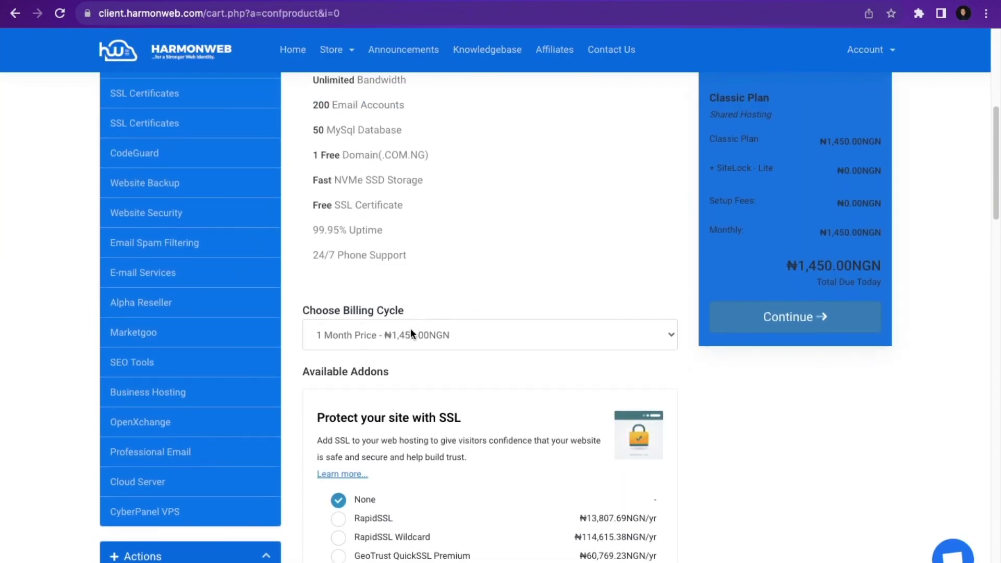
left_click(410, 333)
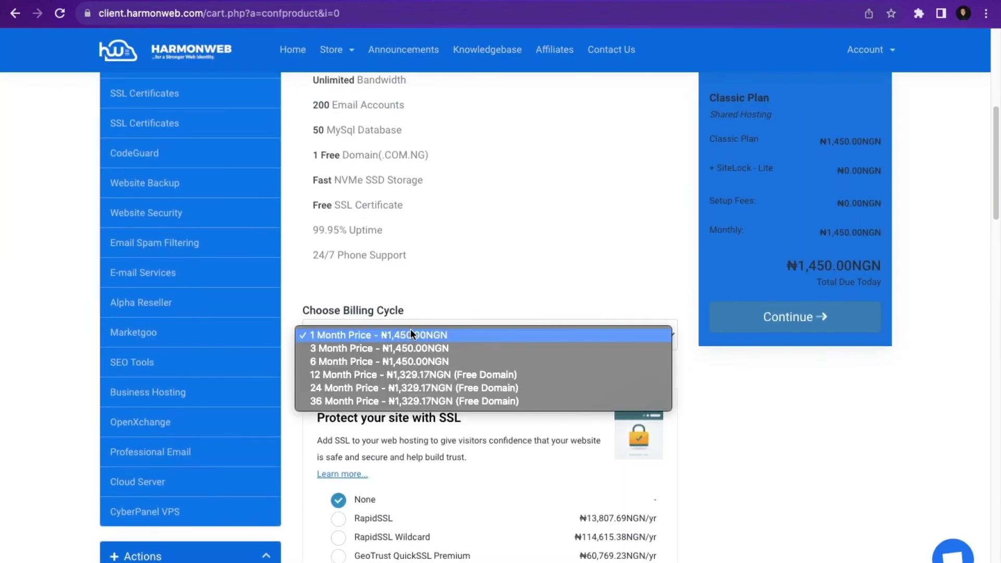
left_click(409, 375)
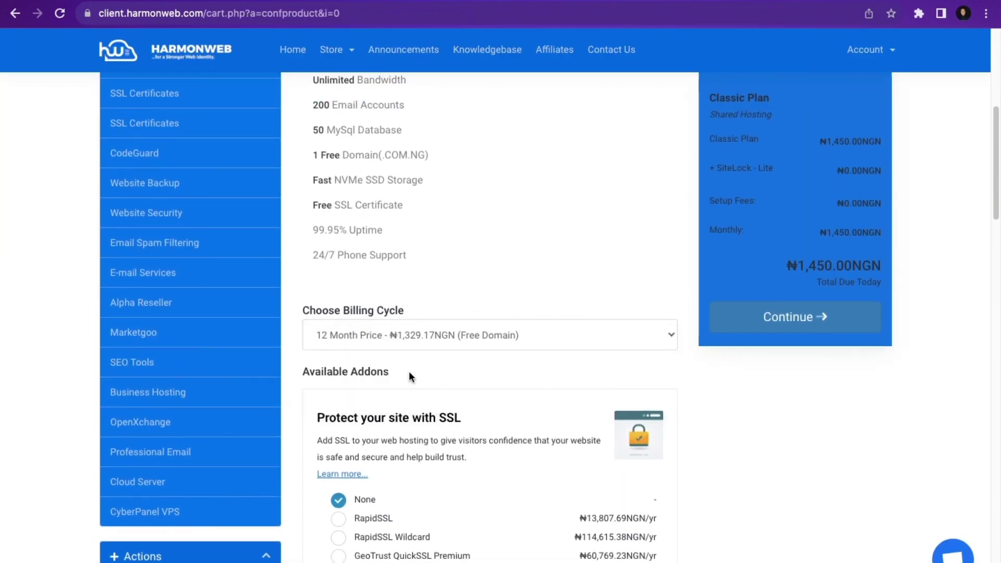
left_click(765, 332)
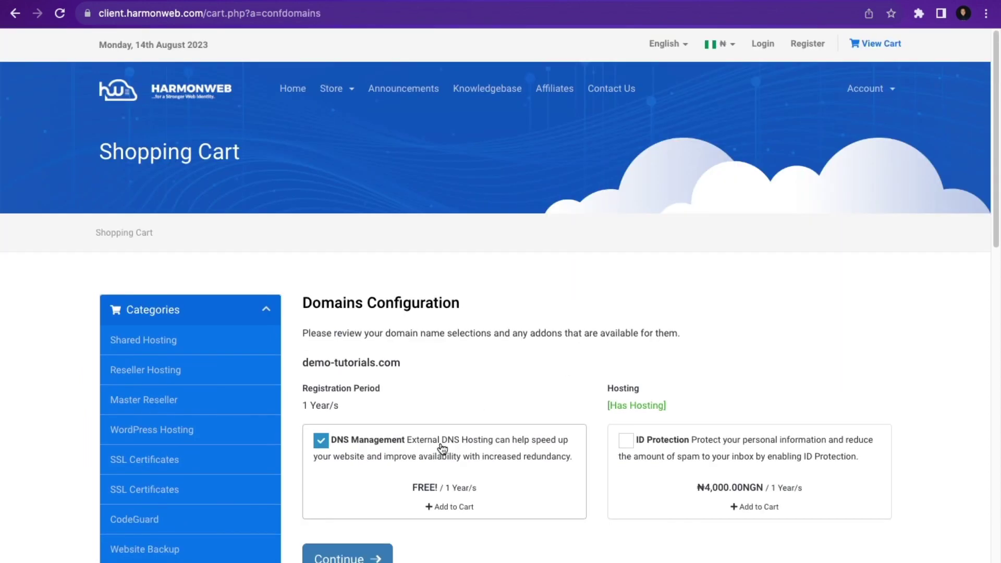
left_click(361, 559)
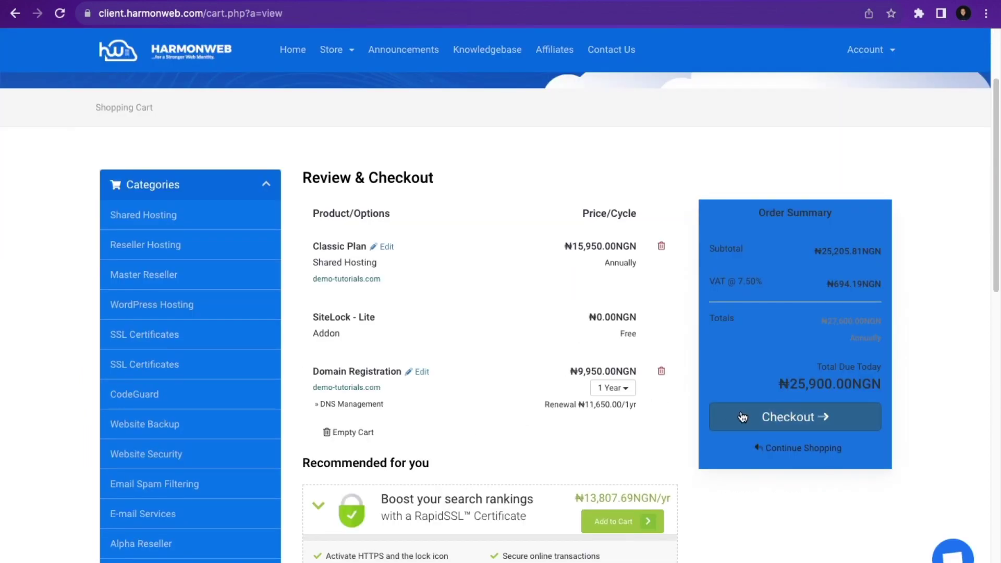
left_click(736, 417)
scroll(392, 399, "down", 1)
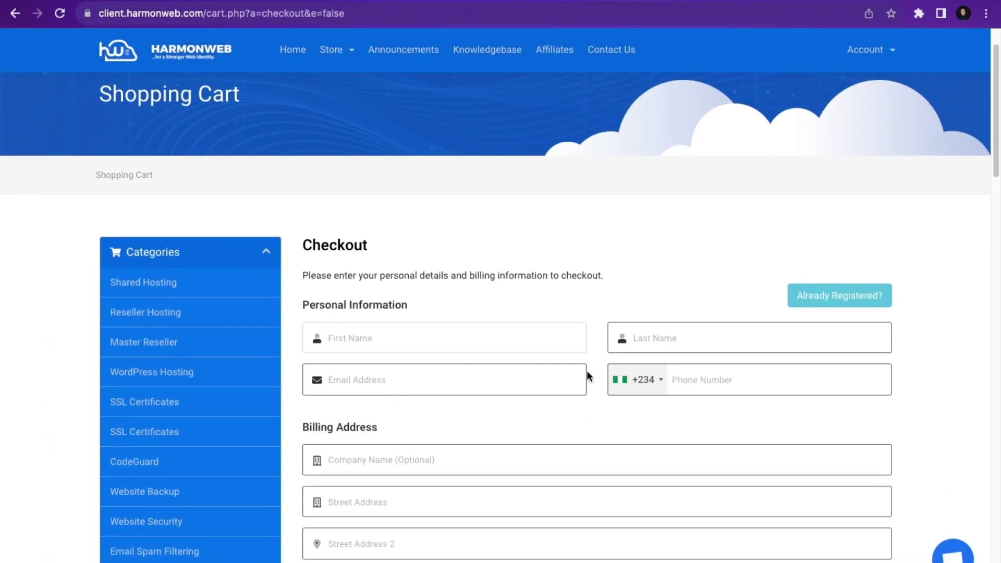
left_click(636, 338)
left_click(496, 372)
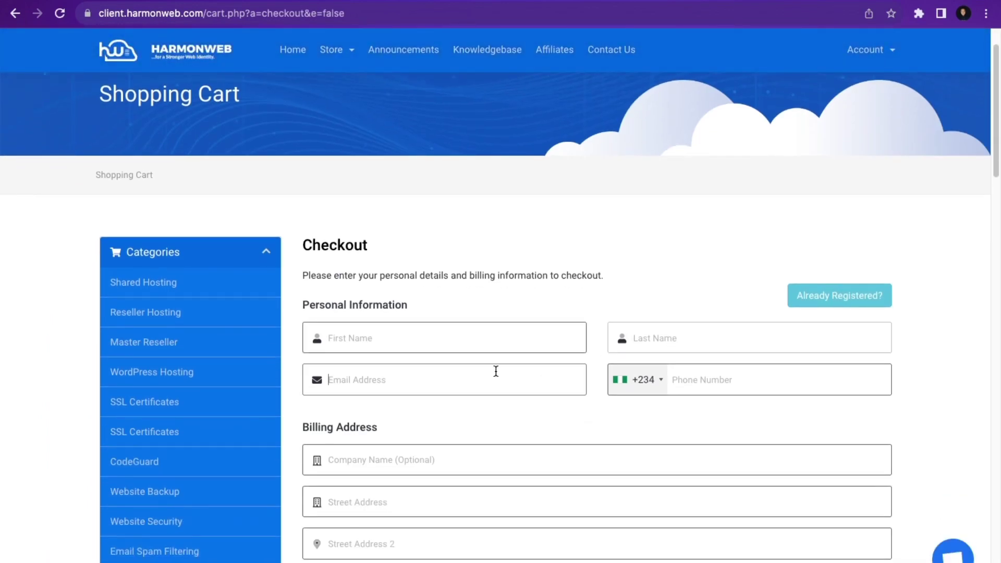
left_click(685, 389)
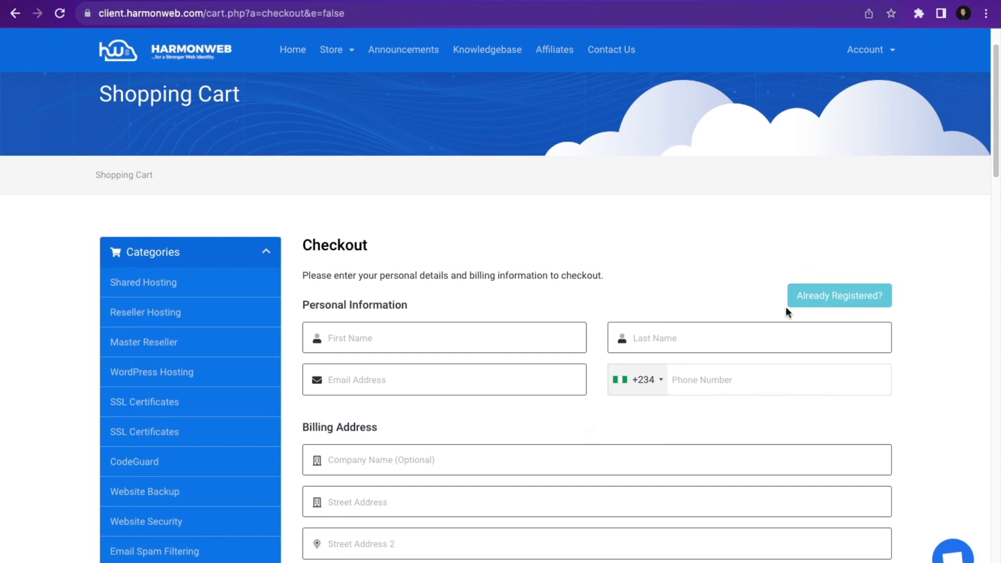
left_click(812, 297)
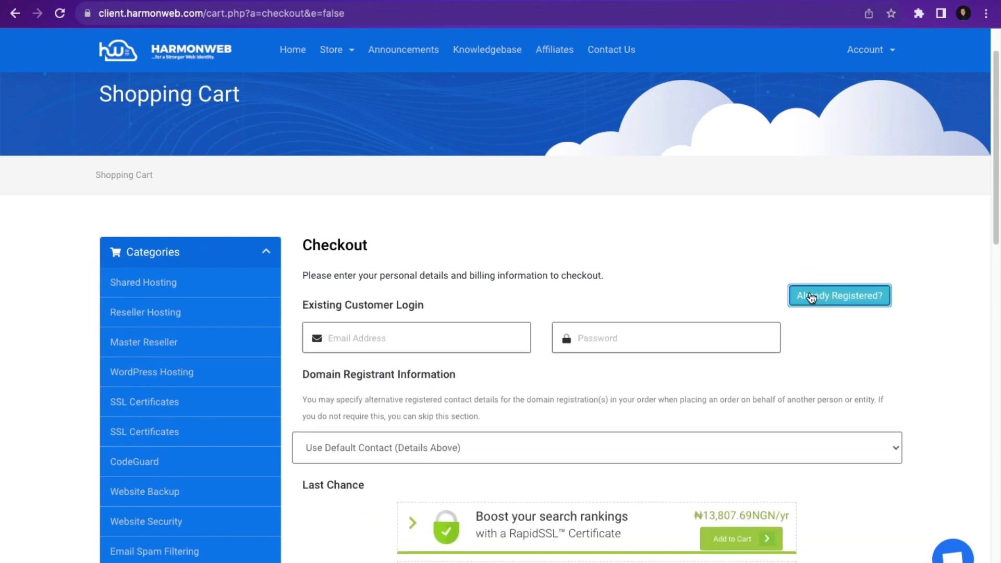
left_click(809, 297)
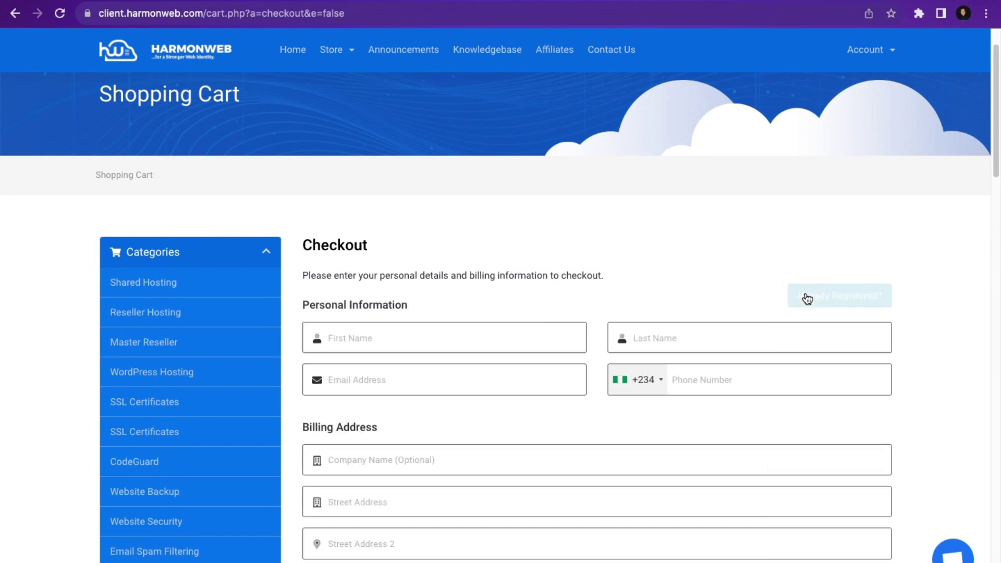
scroll(524, 434, "down", 3)
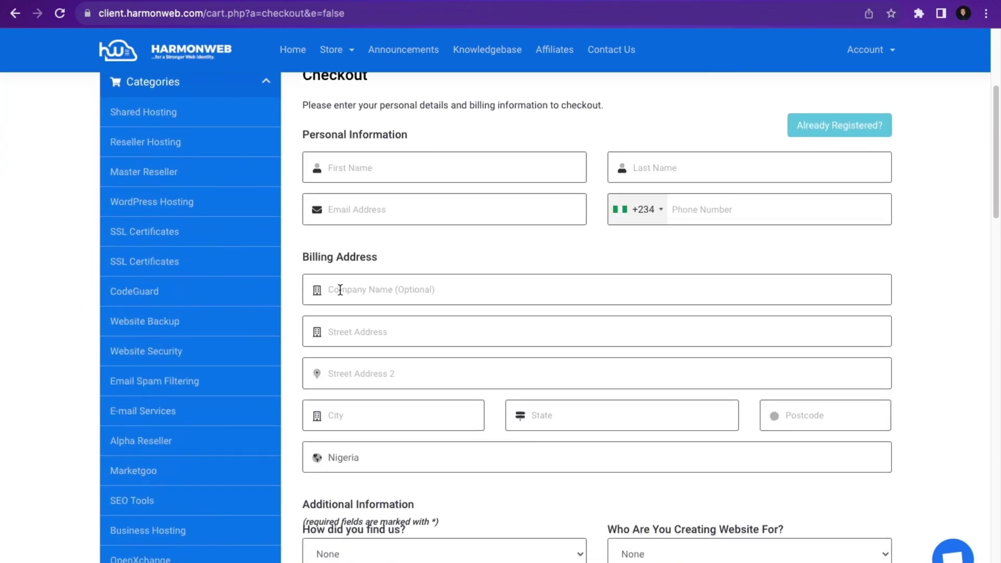
scroll(351, 441, "down", 2)
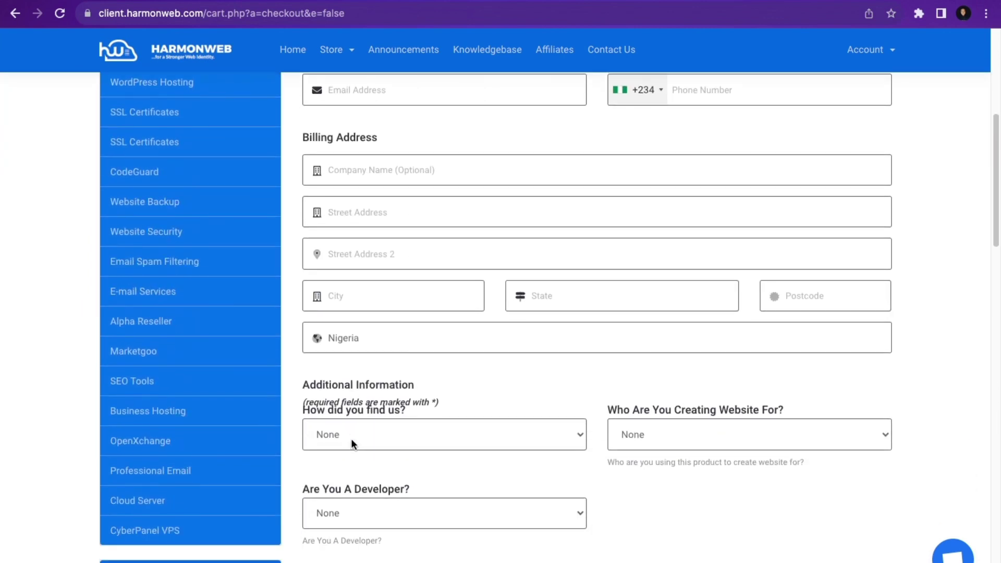
left_click(349, 442)
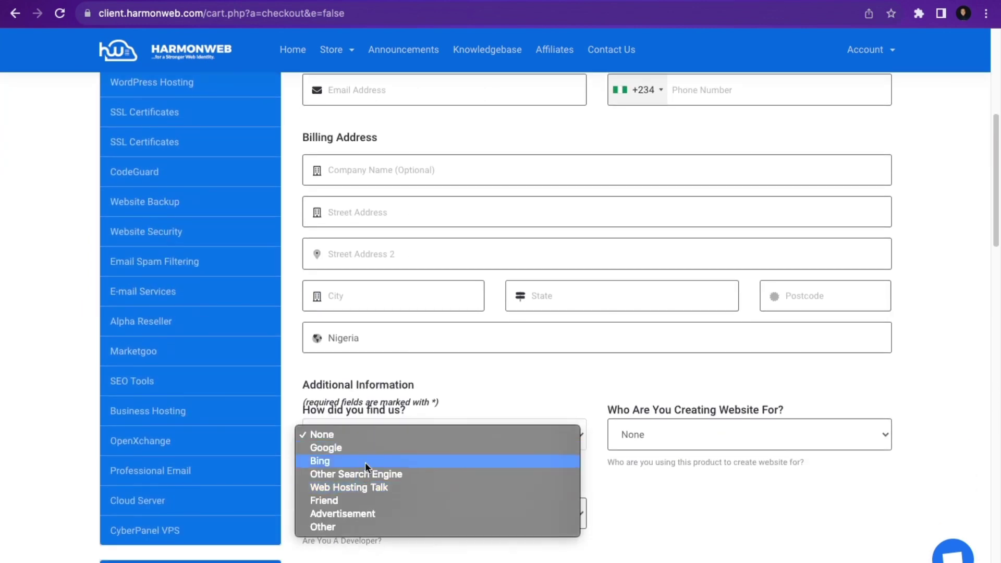
left_click(481, 402)
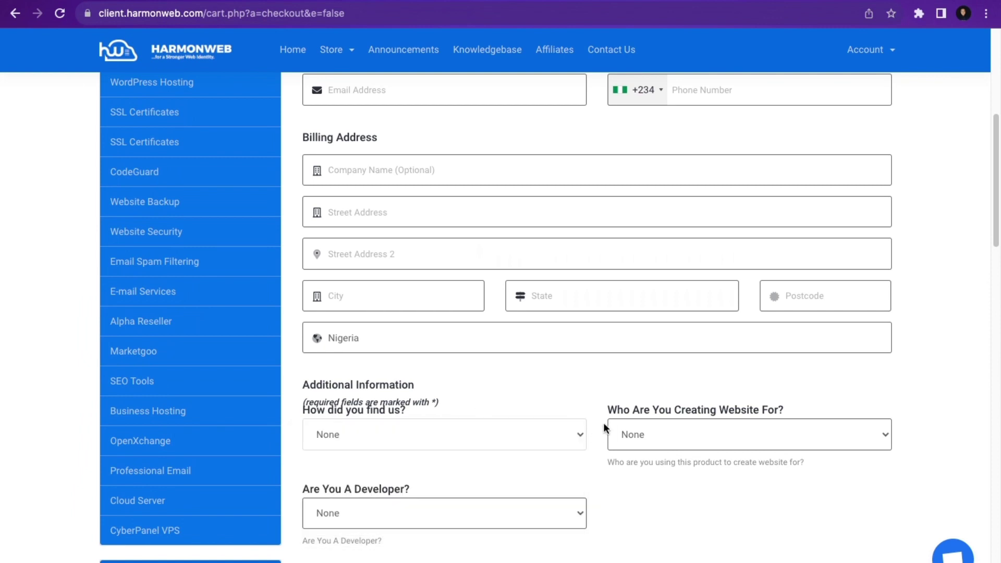
left_click(645, 436)
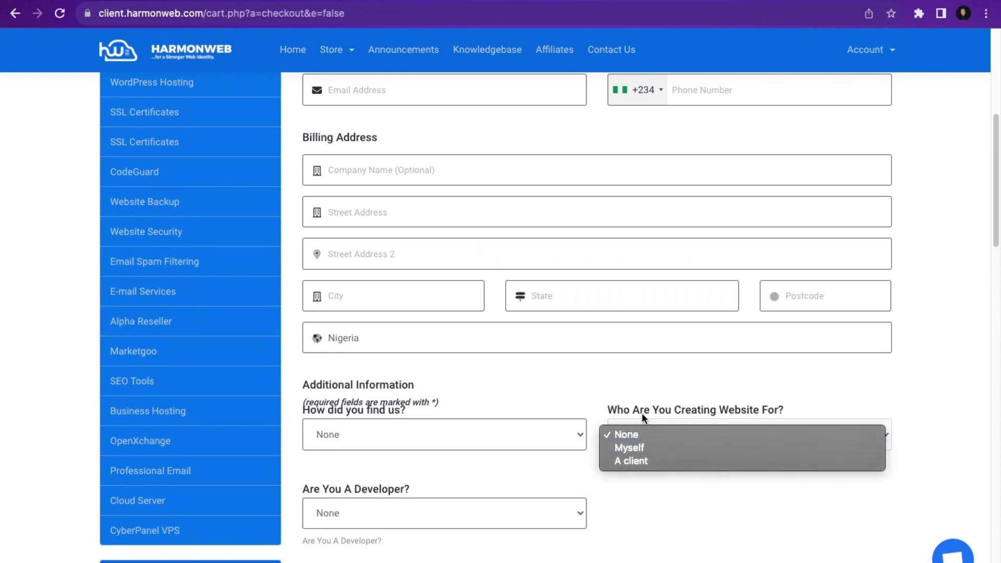
left_click(405, 506)
left_click(368, 511)
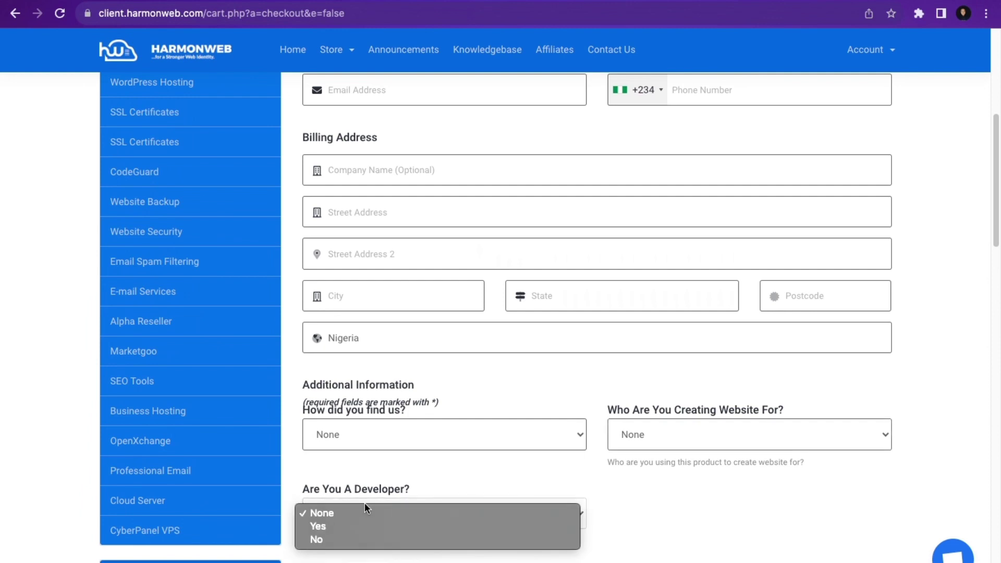
left_click(418, 476)
scroll(418, 476, "down", 6)
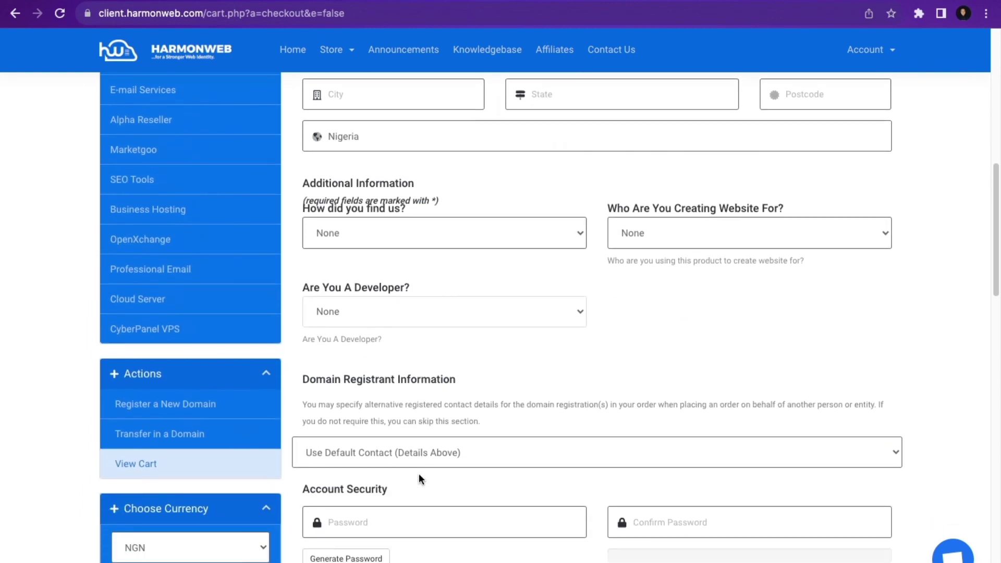
left_click(365, 394)
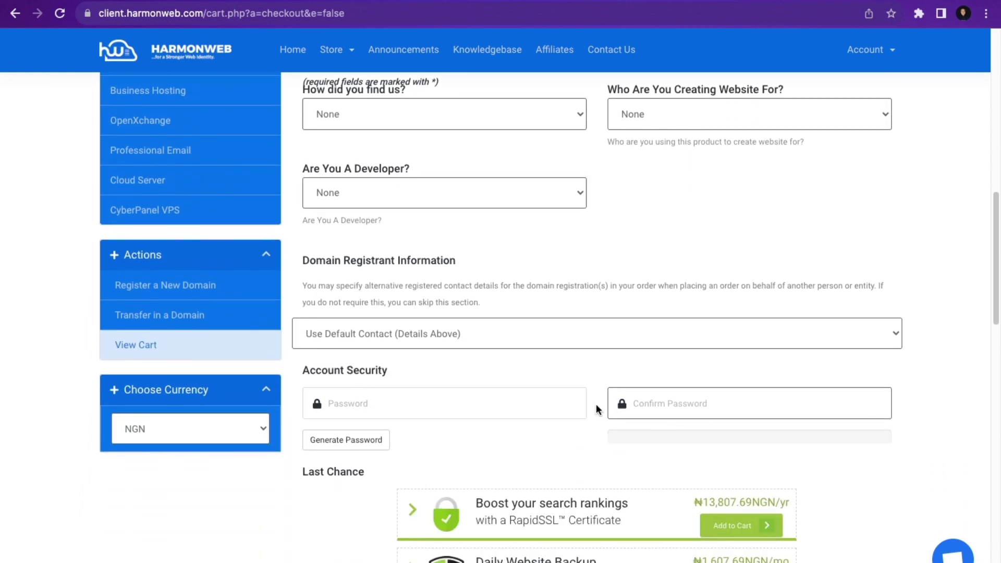
- Keep Bank Transfer / BTC payment, accept the Terms of Service, and complete the order
scroll(653, 401, "down", 11)
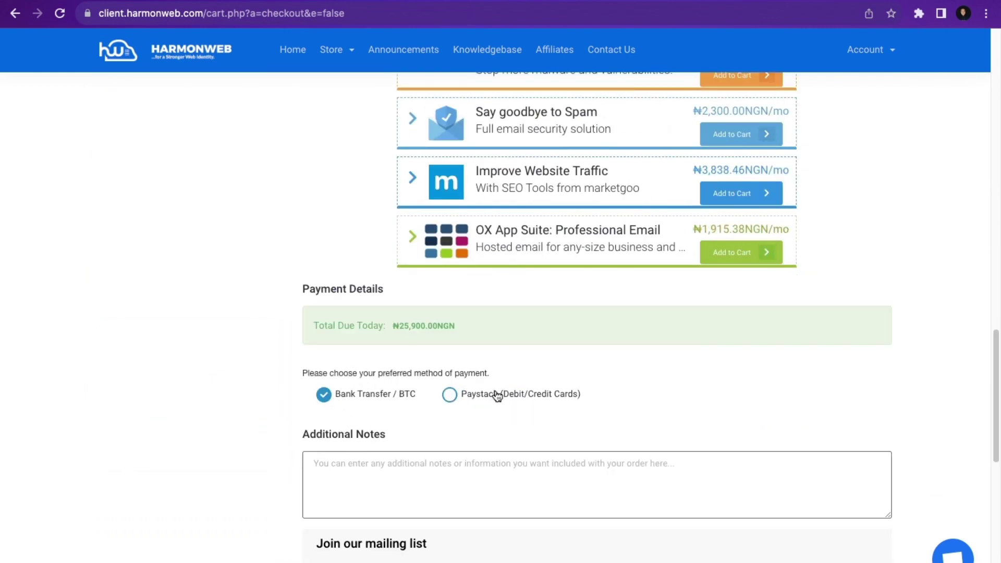
scroll(495, 394, "down", 3)
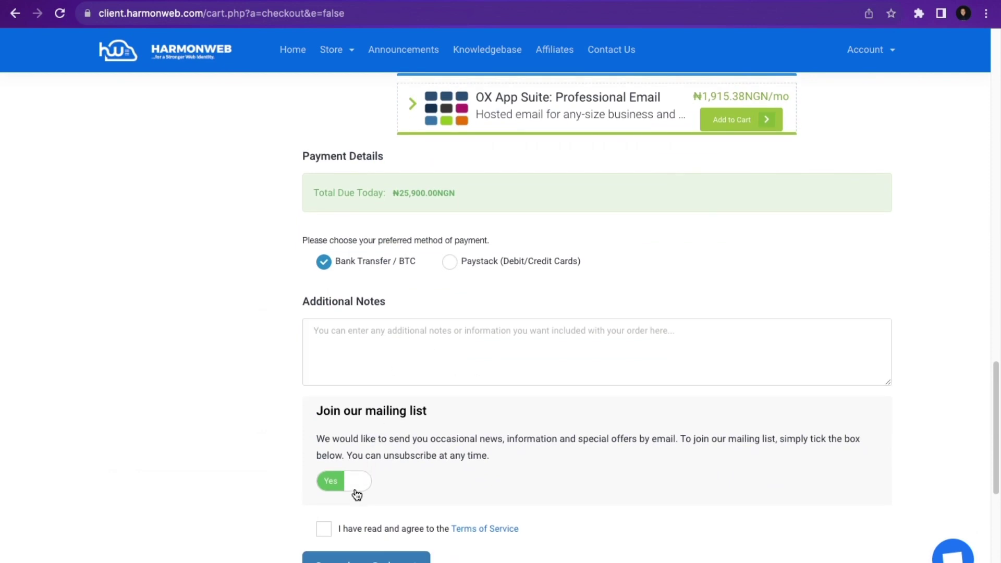
left_click(324, 530)
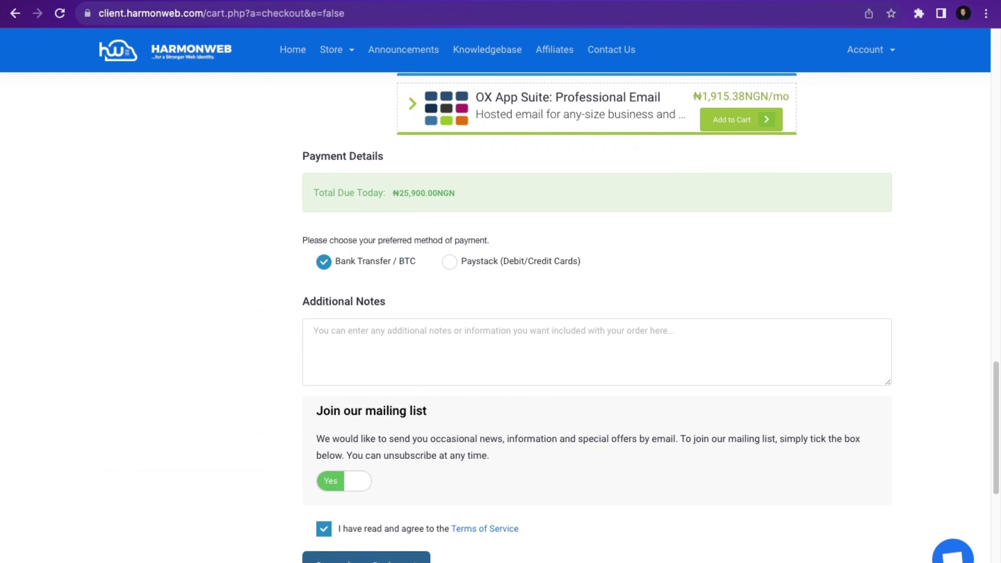
scroll(365, 556, "down", 1)
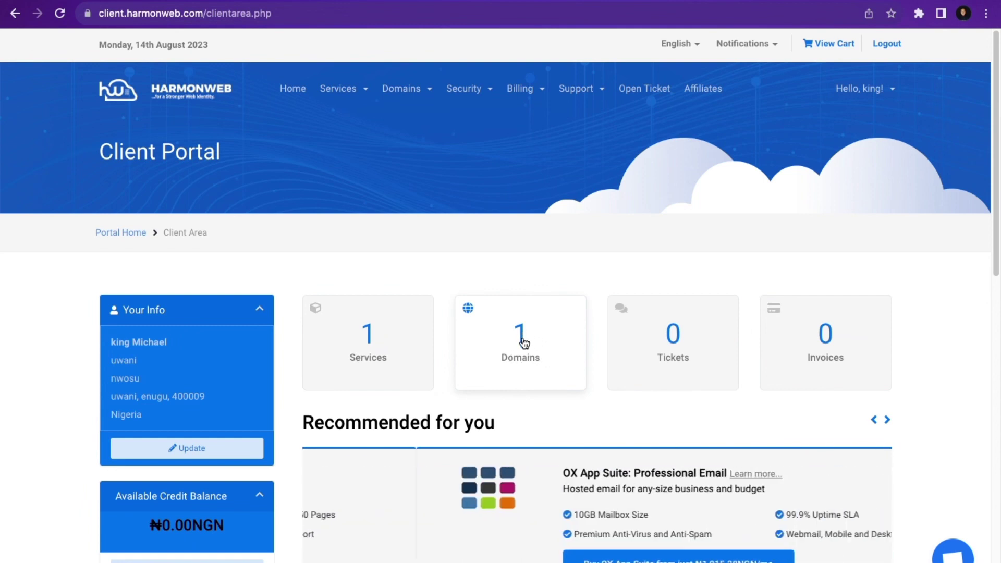
- Look through the Services and Domains menu options on the dashboard
left_click(363, 89)
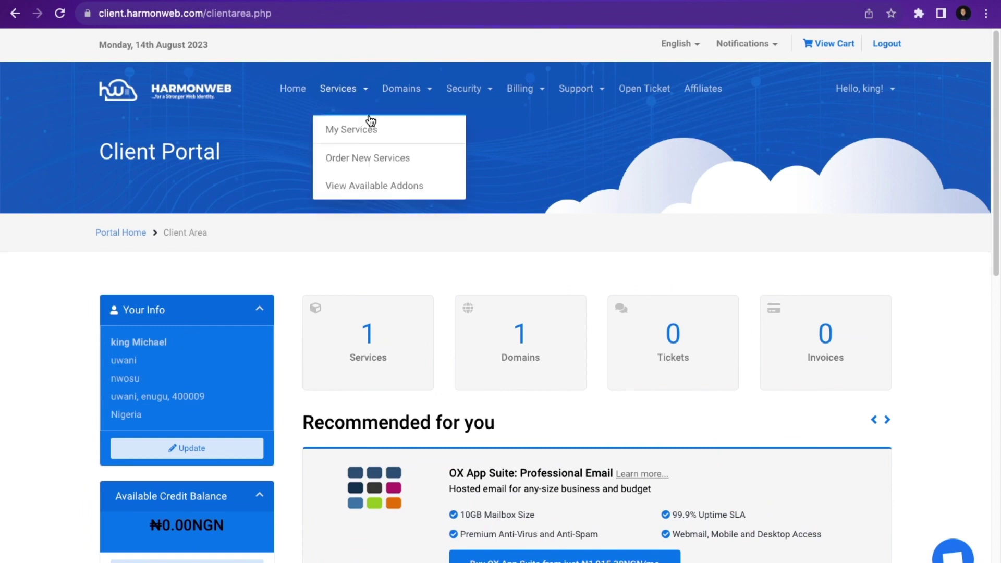
left_click(427, 89)
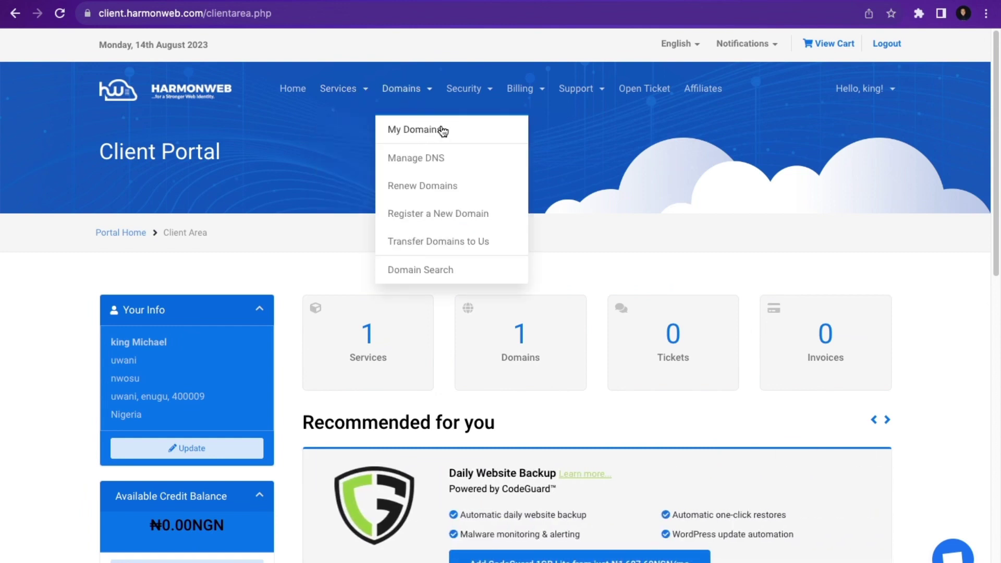
left_click(347, 216)
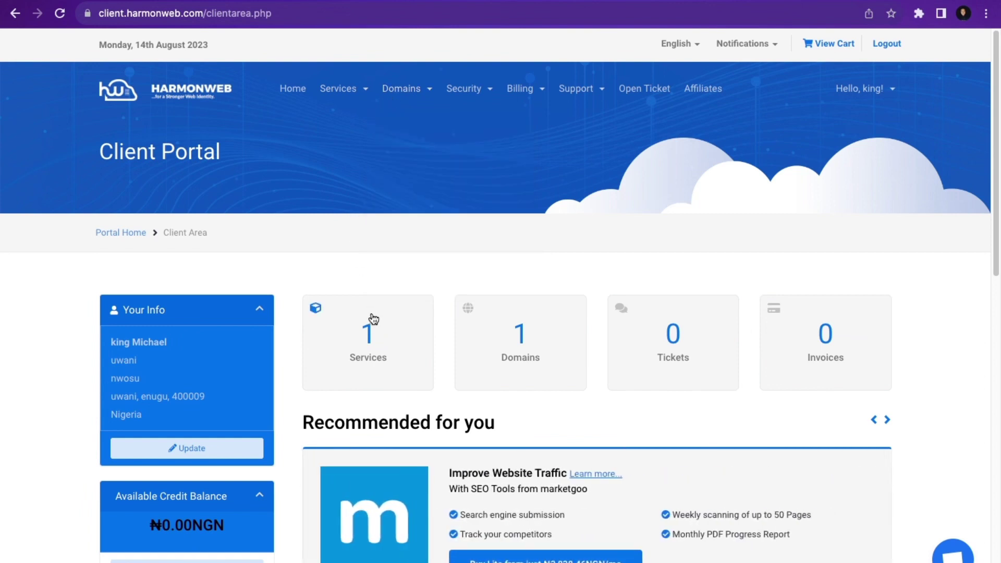
- Manage the Starter Plan for demo-tutorial-yt.com and scroll to its Hosting Information
left_click(376, 340)
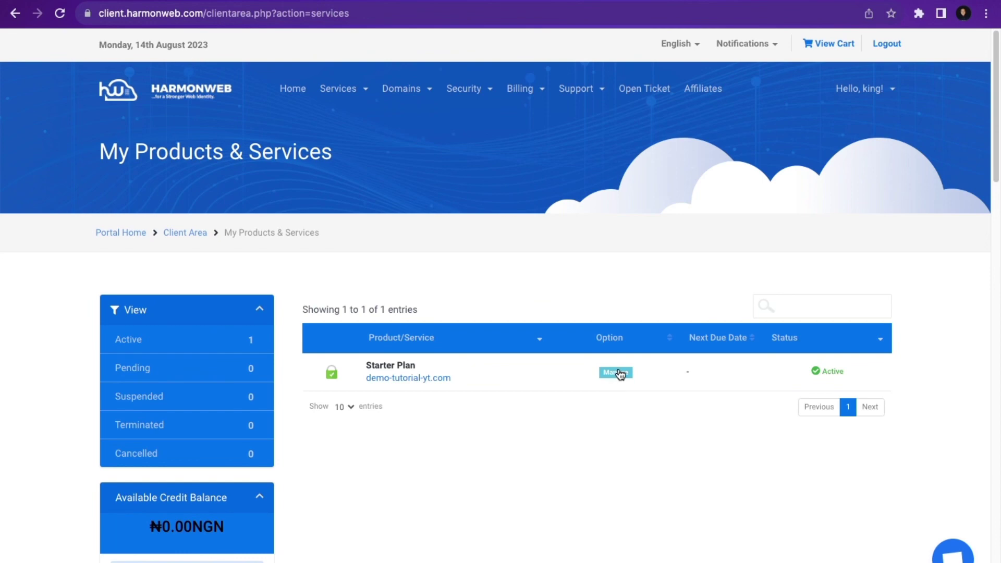
left_click(621, 375)
scroll(259, 465, "down", 8)
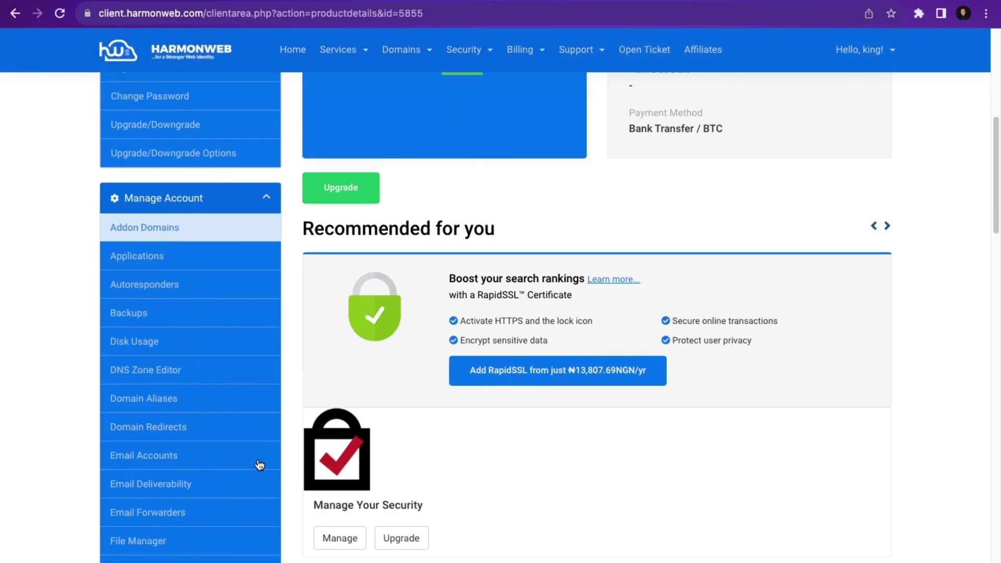
scroll(259, 464, "down", 9)
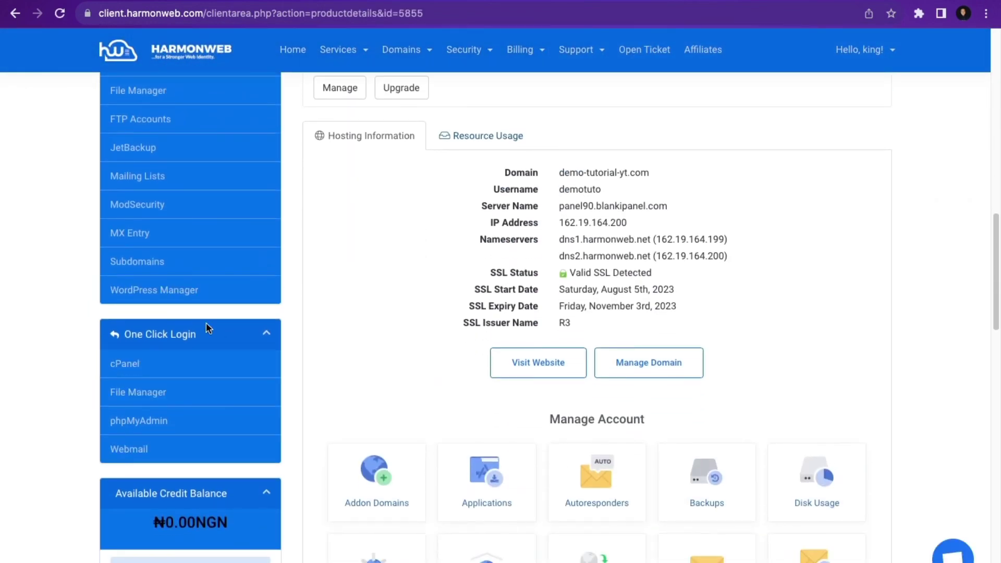
- Log into cPanel, open SSL/TLS Status, and select all domains to confirm AutoSSL validation
left_click(152, 369)
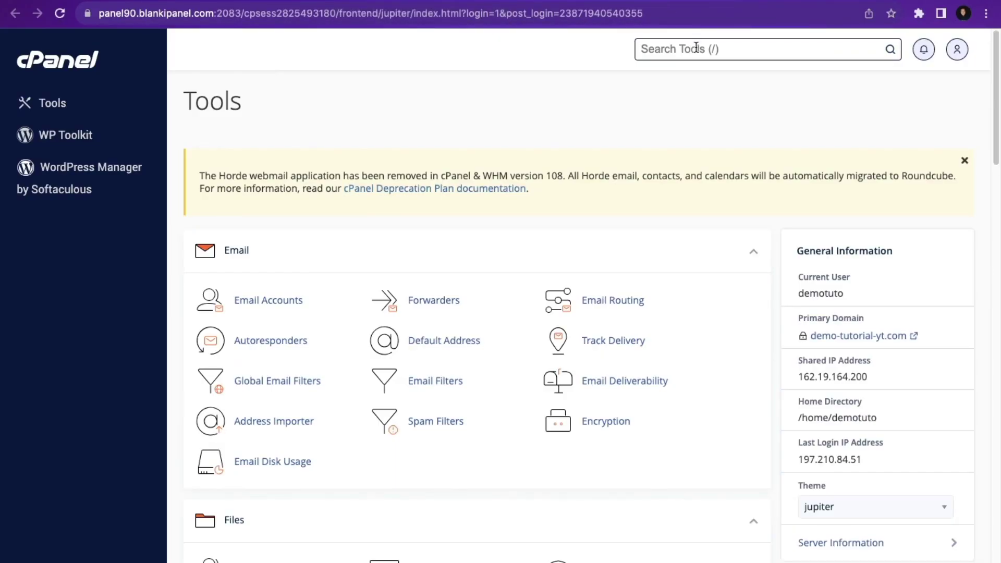
type("ss")
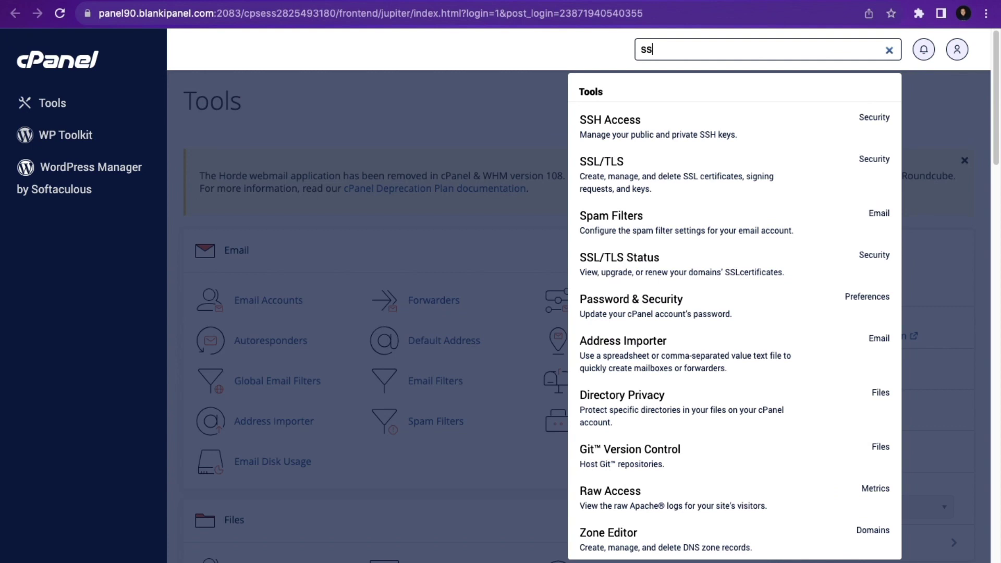
type("l")
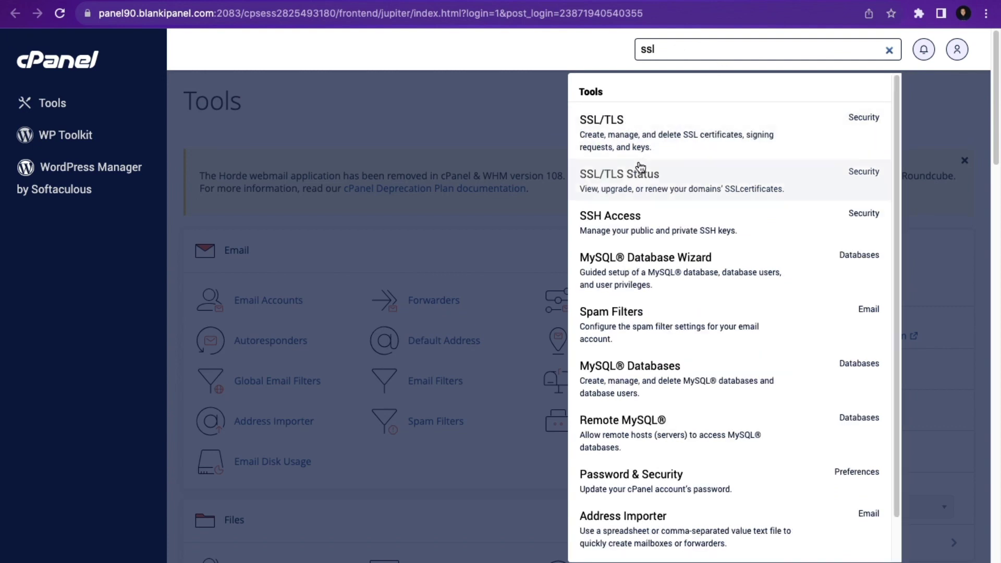
left_click(621, 181)
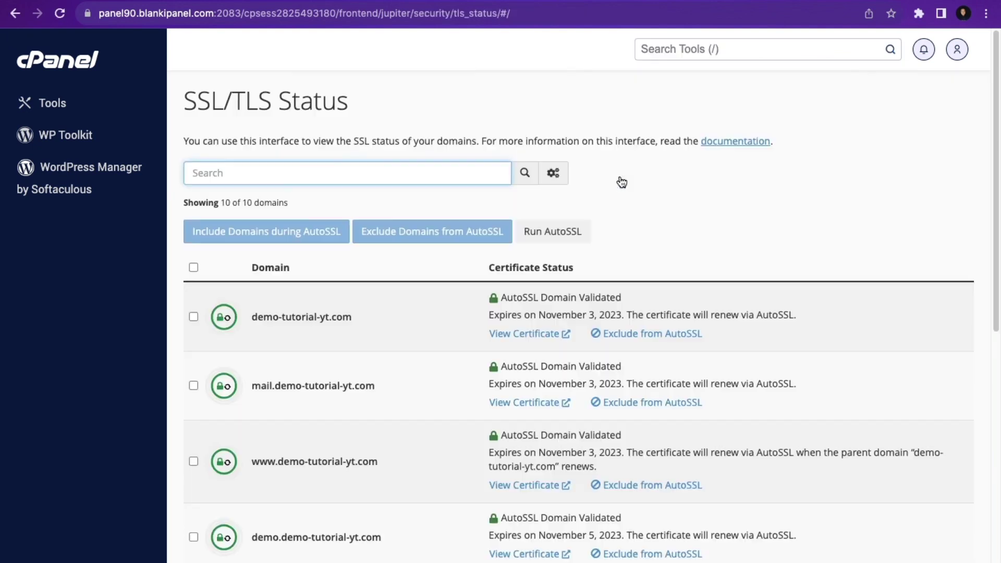
left_click(193, 267)
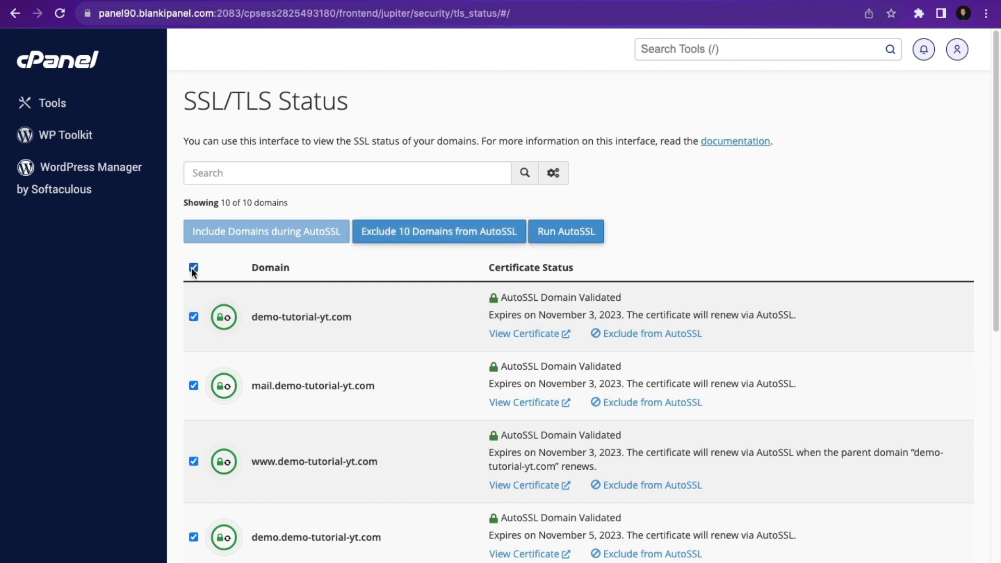
scroll(348, 464, "down", 6)
scroll(348, 464, "up", 6)
- Search cPanel tools for 'soft' to find Softaculous Apps Installer
mouse_move(225, 322)
left_click(705, 46)
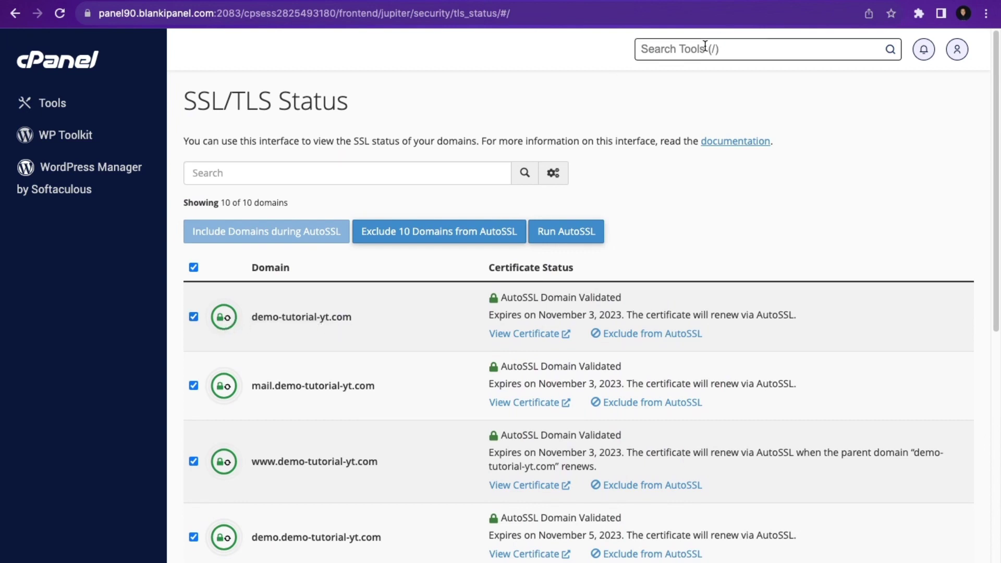
type("soft")
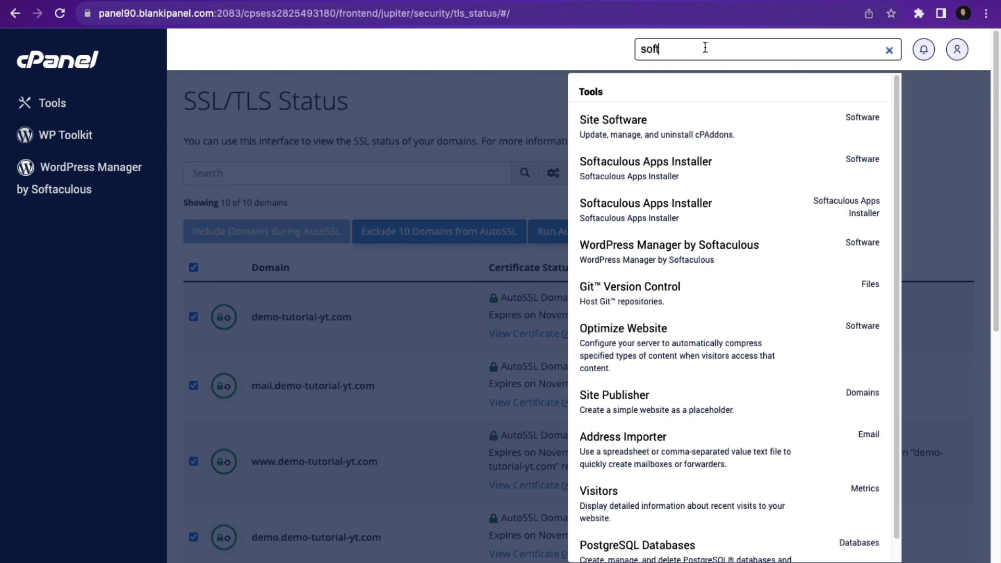
- Open Softaculous, pick WordPress under Blogs, and start its Install Now form
left_click(637, 162)
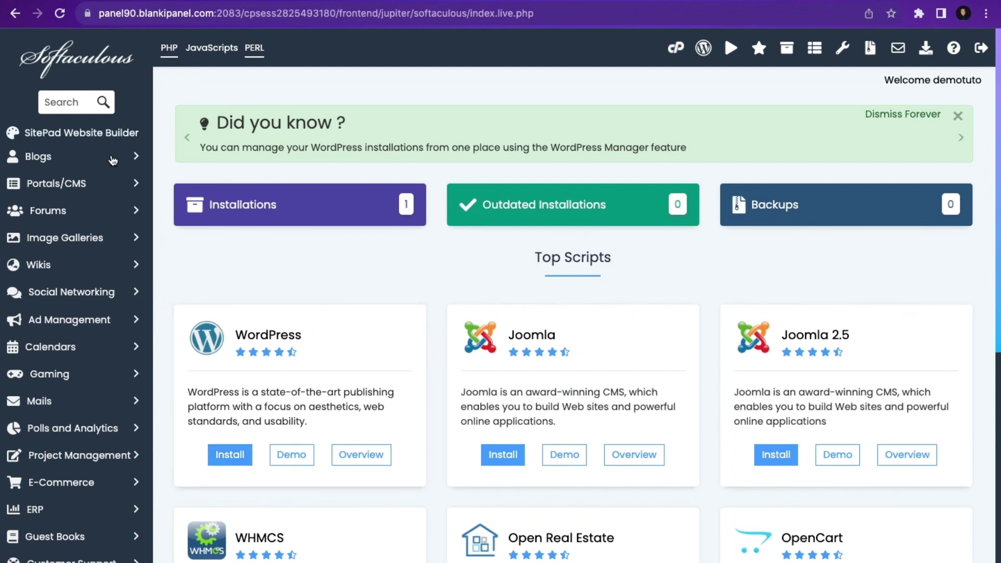
left_click(113, 160)
left_click(64, 184)
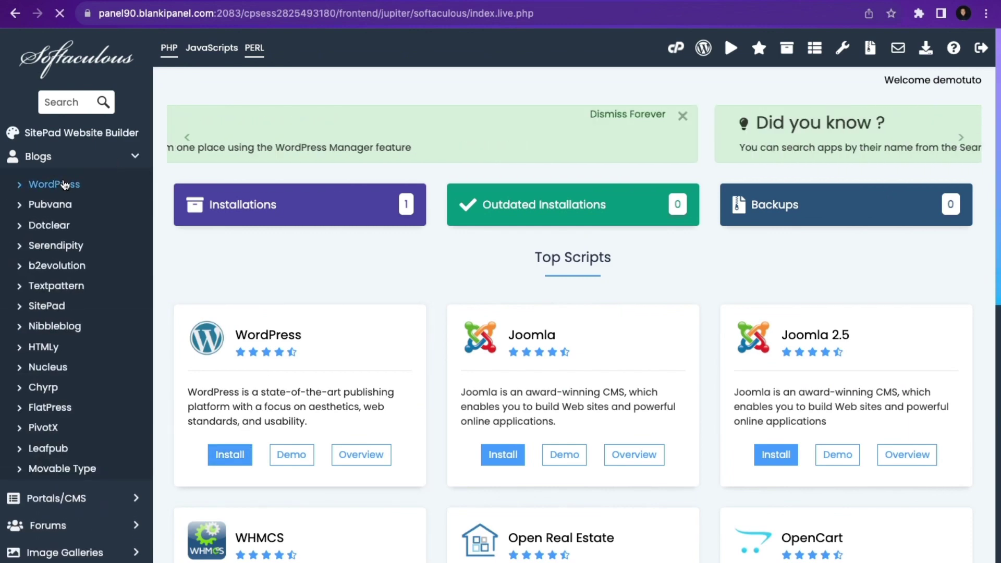
scroll(243, 394, "down", 5)
left_click(325, 399)
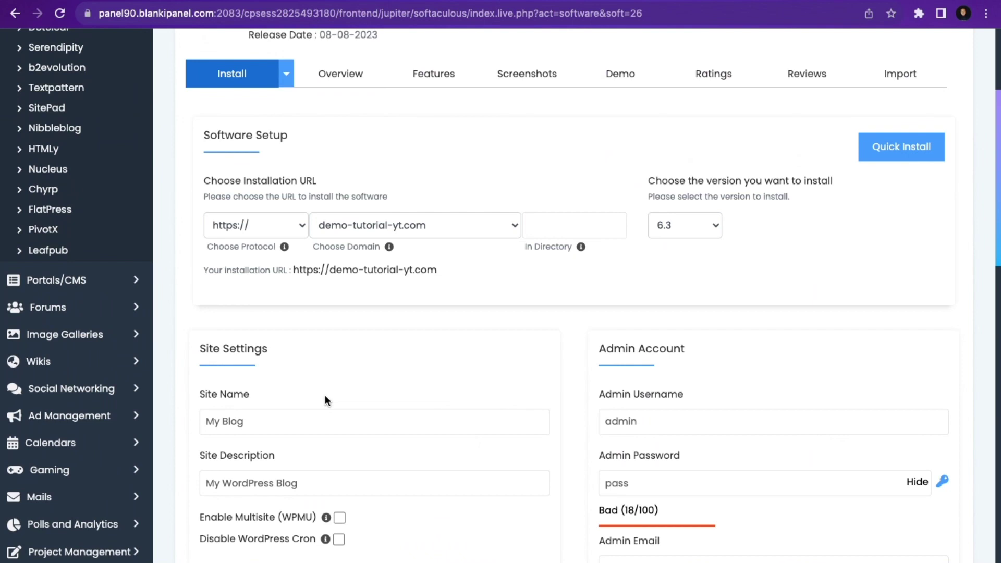
left_click(263, 224)
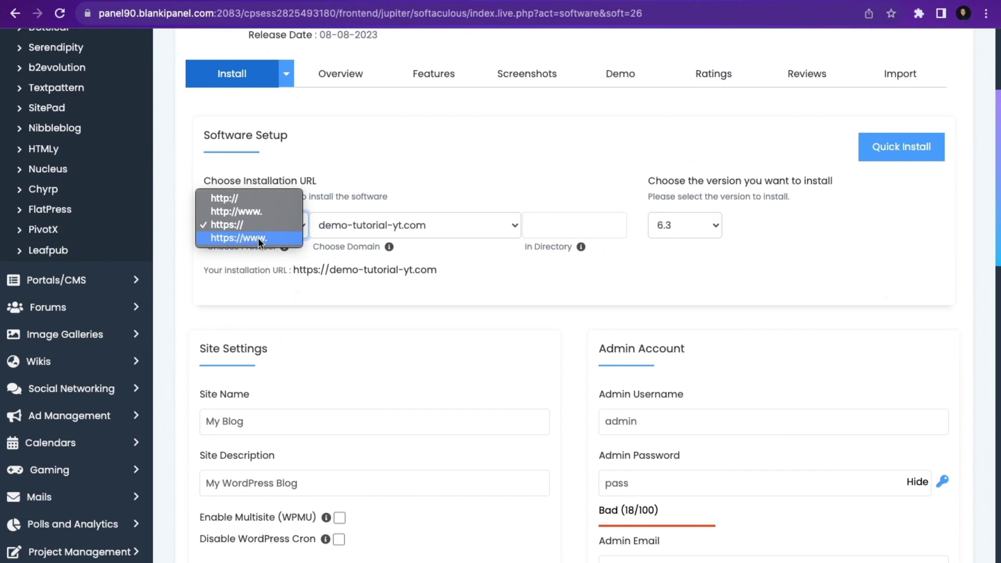
left_click(429, 225)
left_click(430, 225)
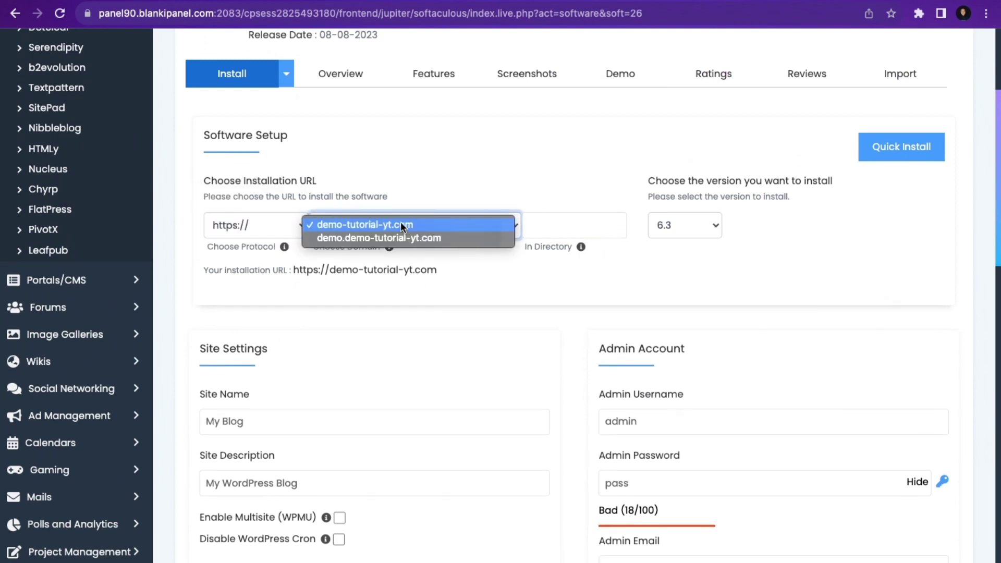
left_click(421, 226)
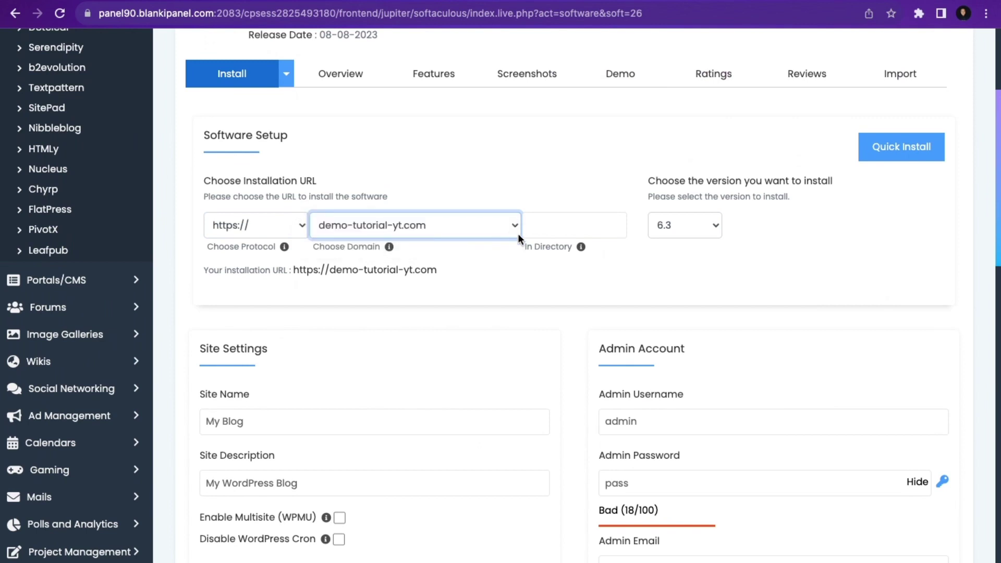
left_click(542, 226)
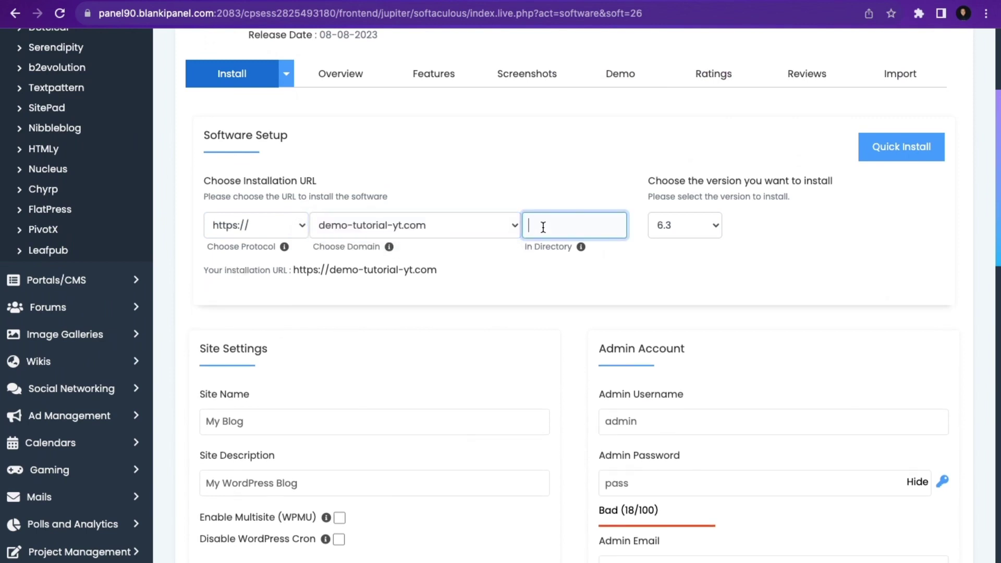
- Clear the In Directory field so WordPress installs at the domain root
type("wp")
key("BackSpace")
key("BackSpace")
scroll(428, 278, "down", 1)
scroll(427, 282, "down", 3)
- Review site name 'My Blog', description, admin username and password, then run Install
left_click(266, 290)
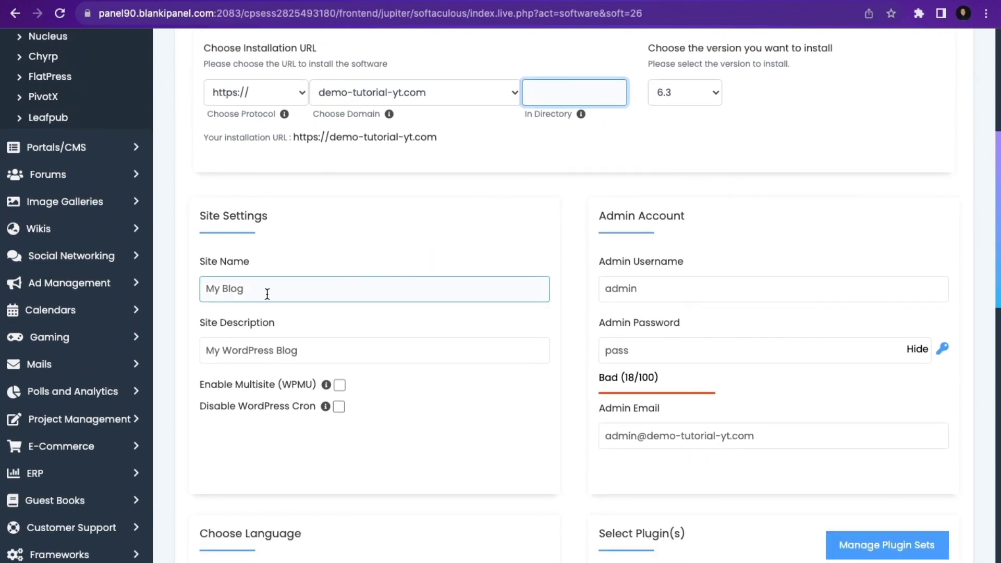
left_click(327, 349)
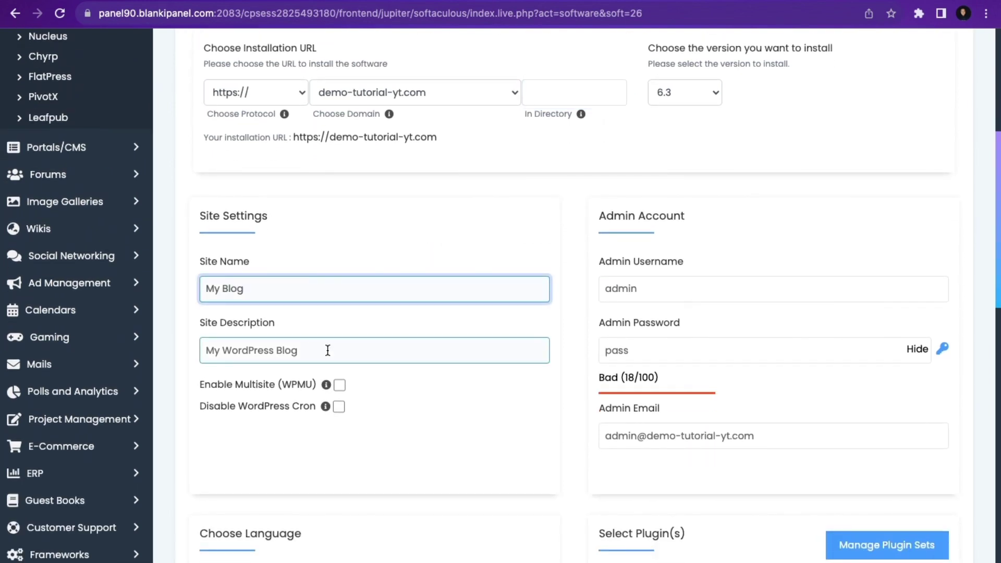
left_click(665, 284)
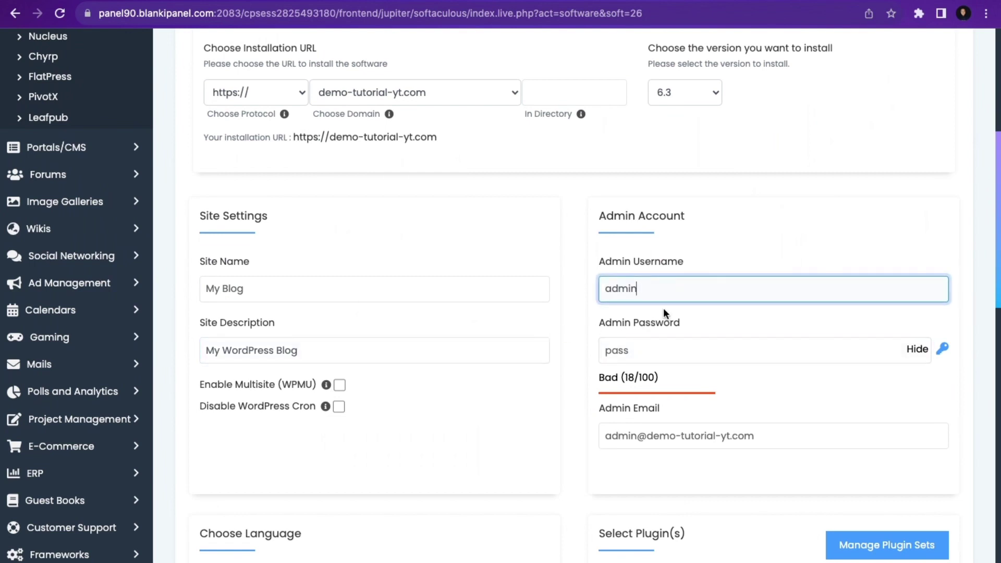
left_click(653, 350)
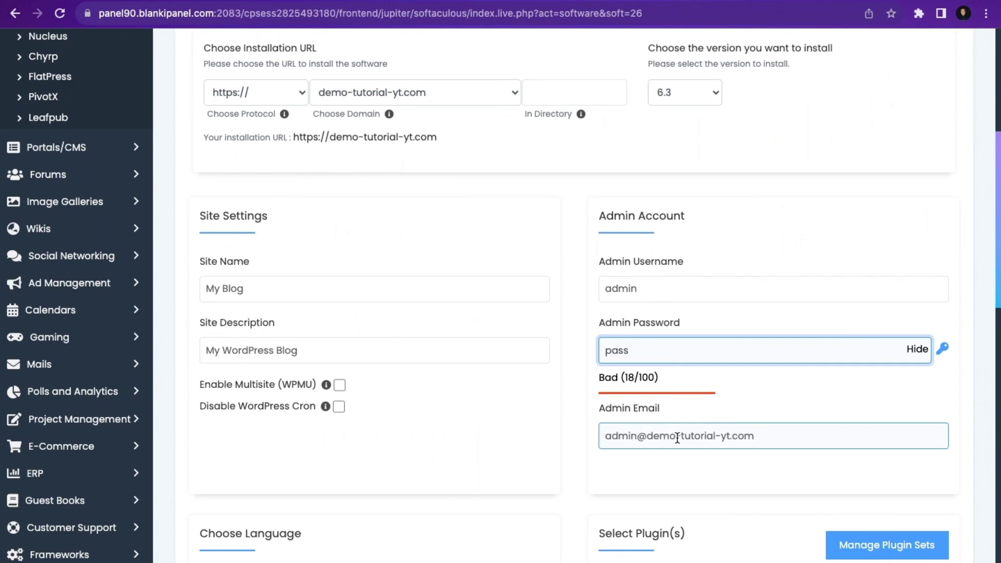
scroll(677, 438, "down", 15)
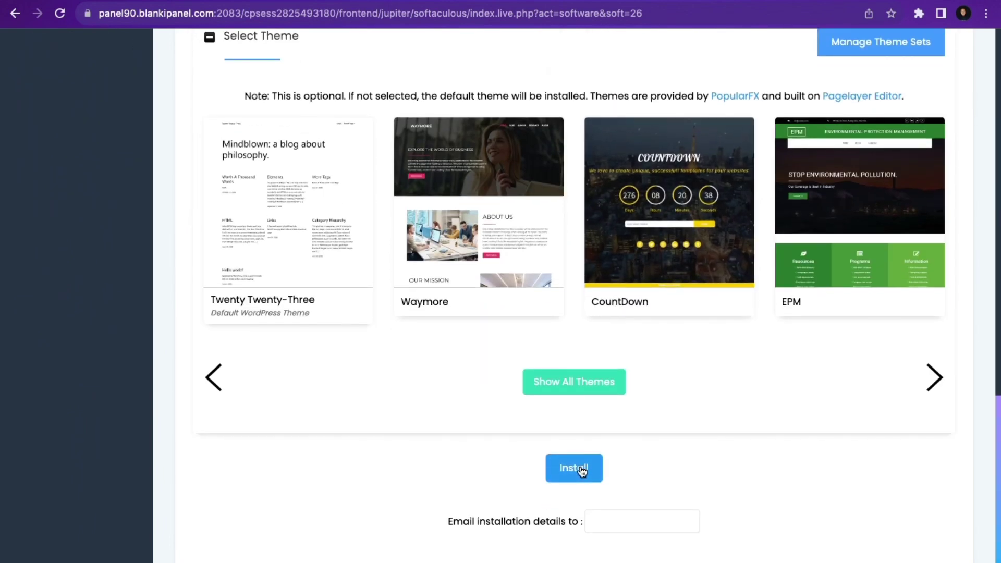
left_click(580, 468)
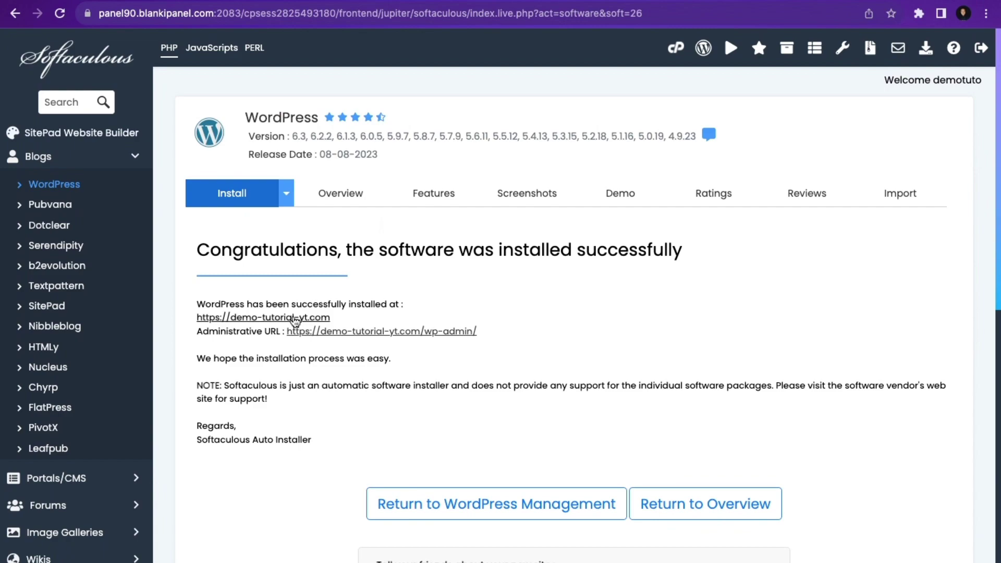
left_click(296, 319)
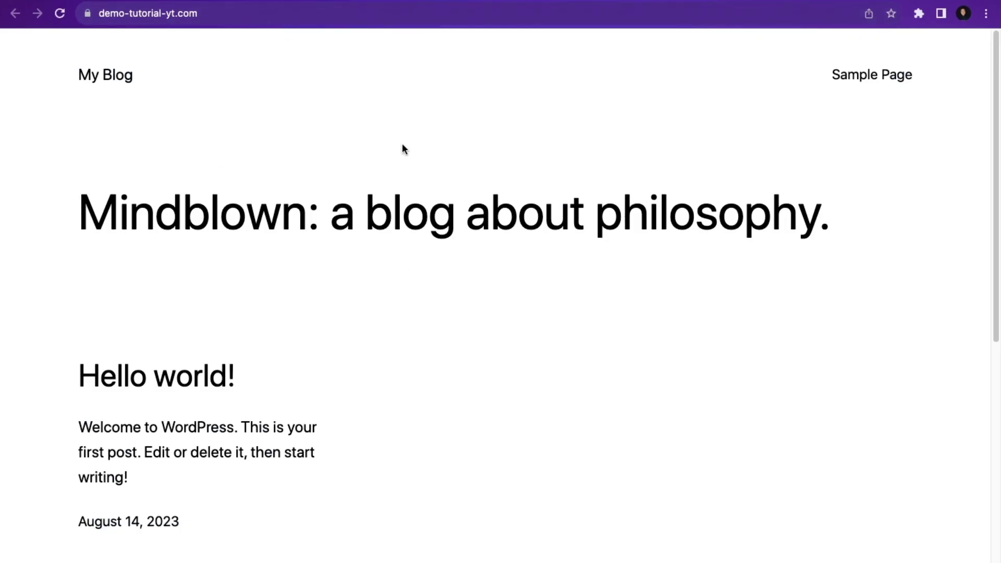
key("super+w")
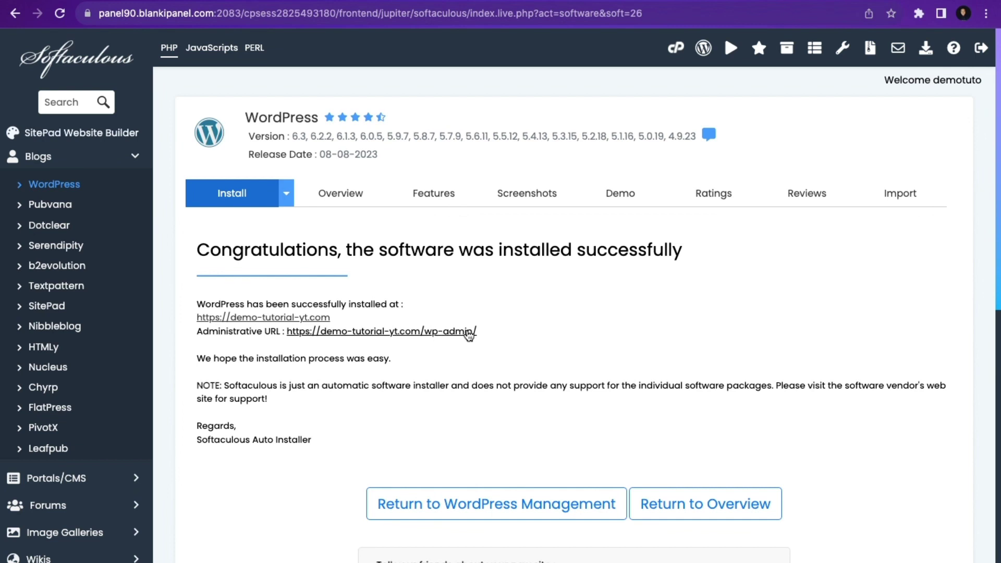
left_click(264, 317)
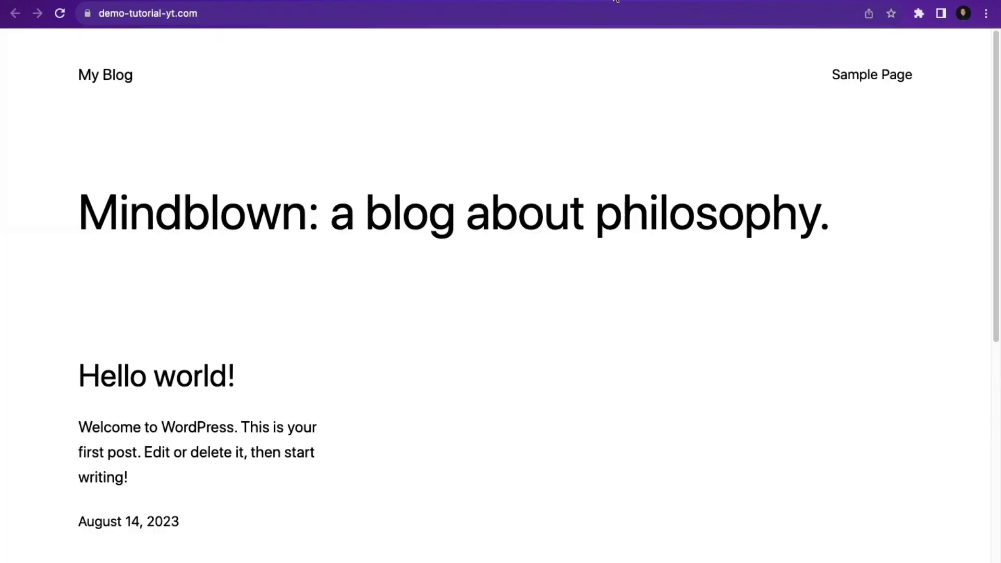
left_click(485, 11)
type("/wp")
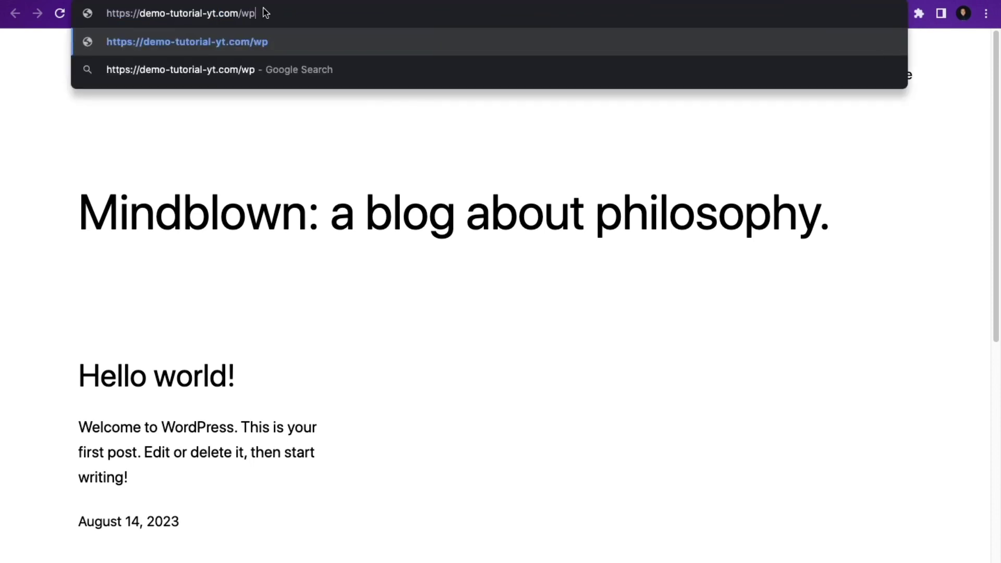
type("-")
type("admin")
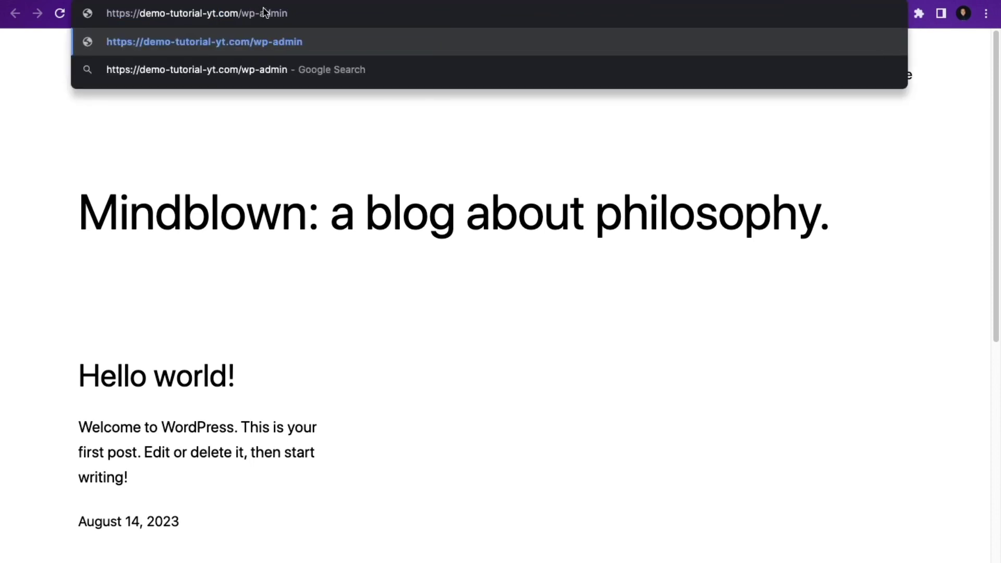
key("Return")
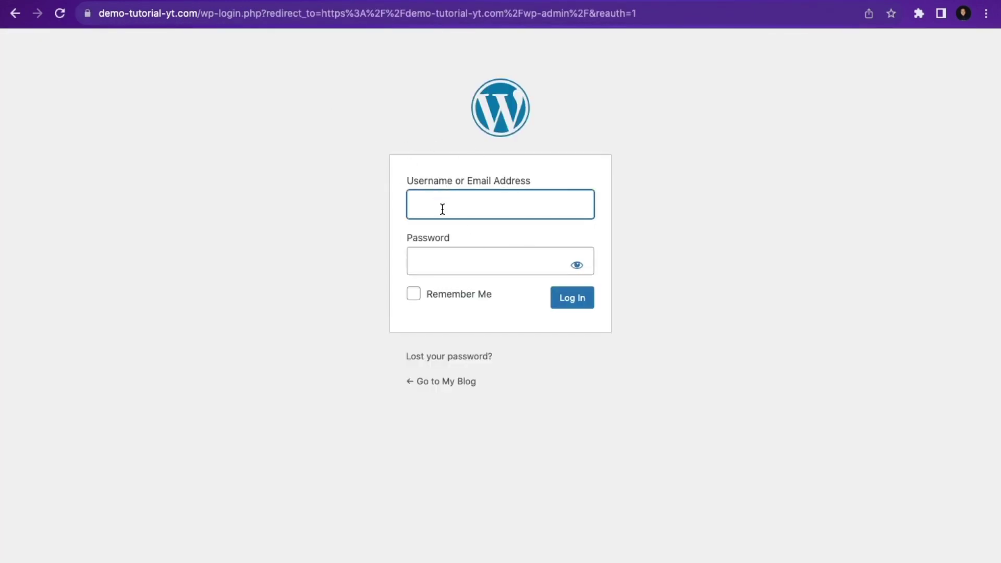
left_click(456, 259)
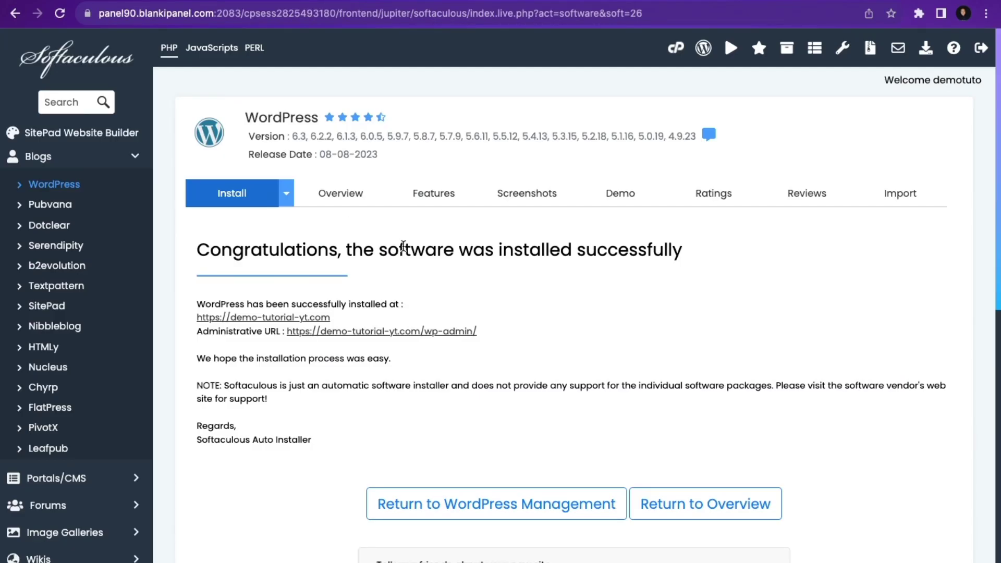
- Follow the Administrative URL link to auto-login to the demo-tutorial-yt.com WordPress dashboard
left_click(383, 332)
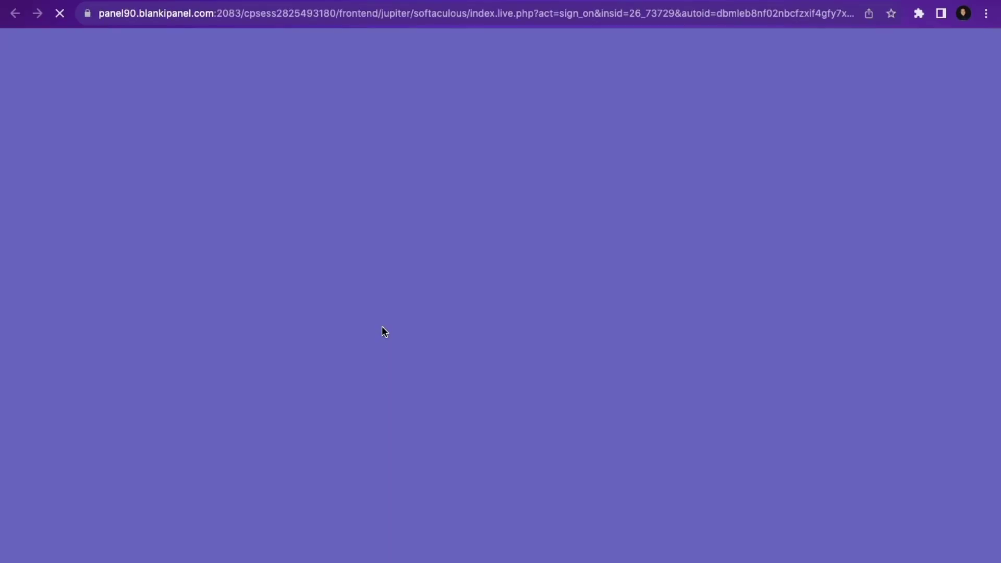